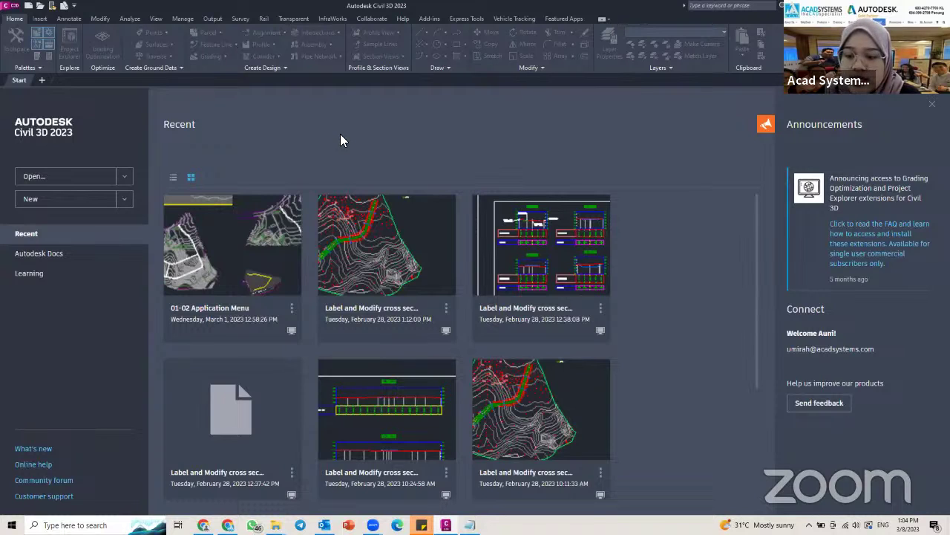
Create a new drawing and display the Toolspace
{"action": "left_click", "coordinate": [58, 204]}
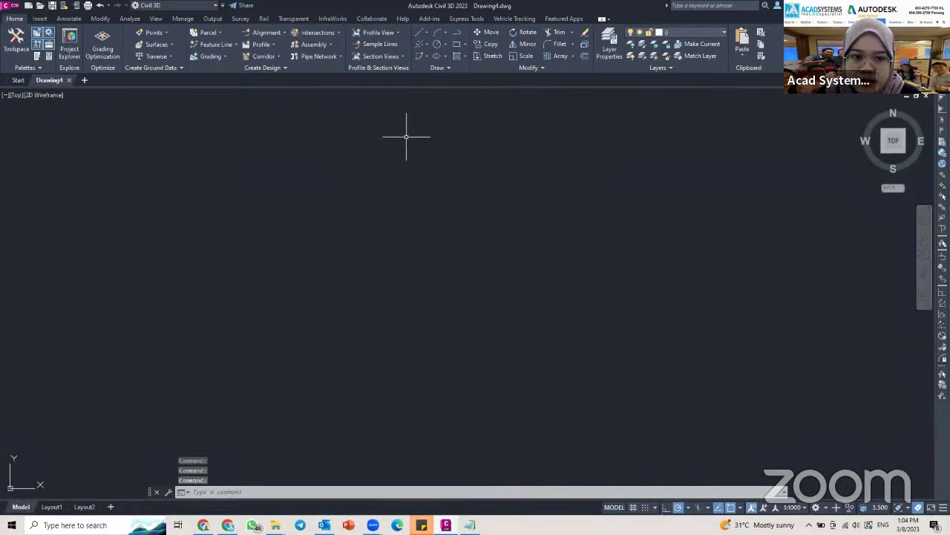
{"action": "left_click", "coordinate": [16, 41]}
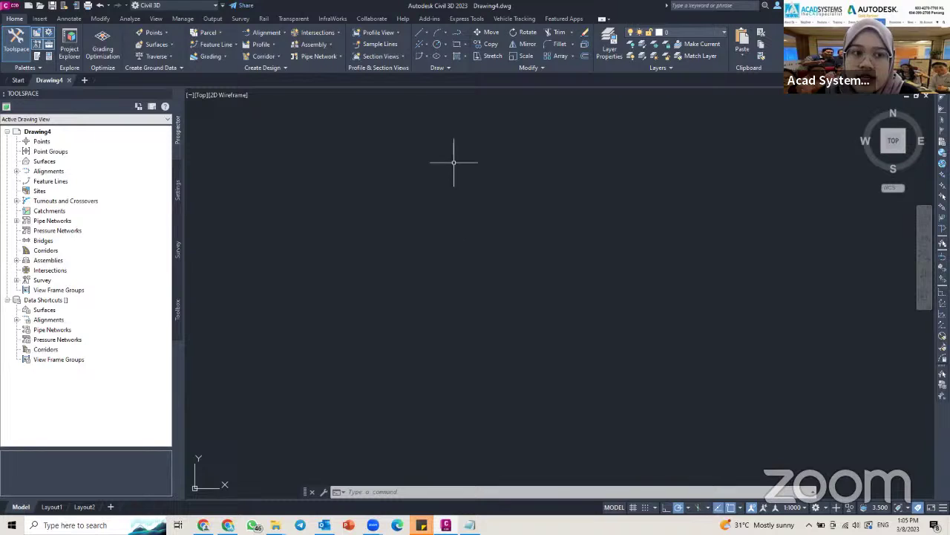
Open the point creation tools and place their floating window over the empty drawing area
{"action": "left_click", "coordinate": [165, 33]}
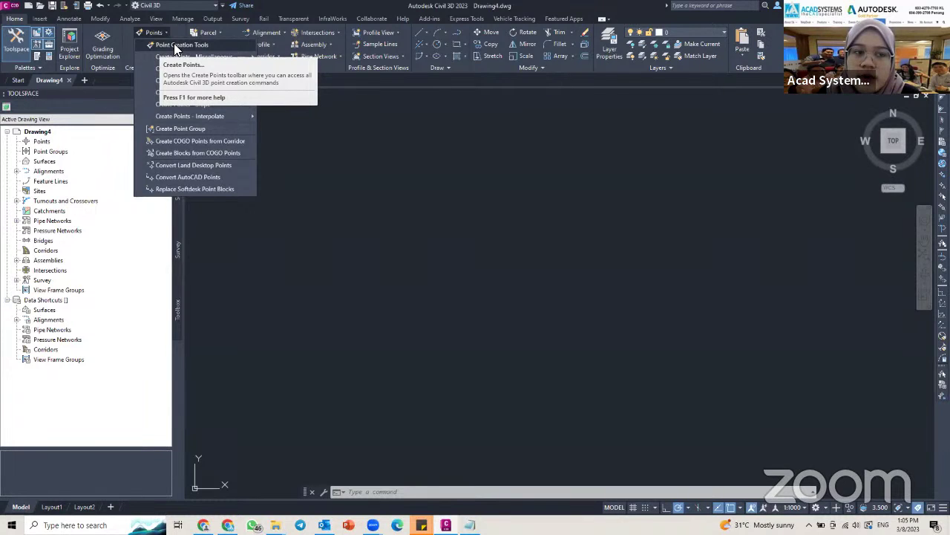
{"action": "left_click", "coordinate": [176, 46]}
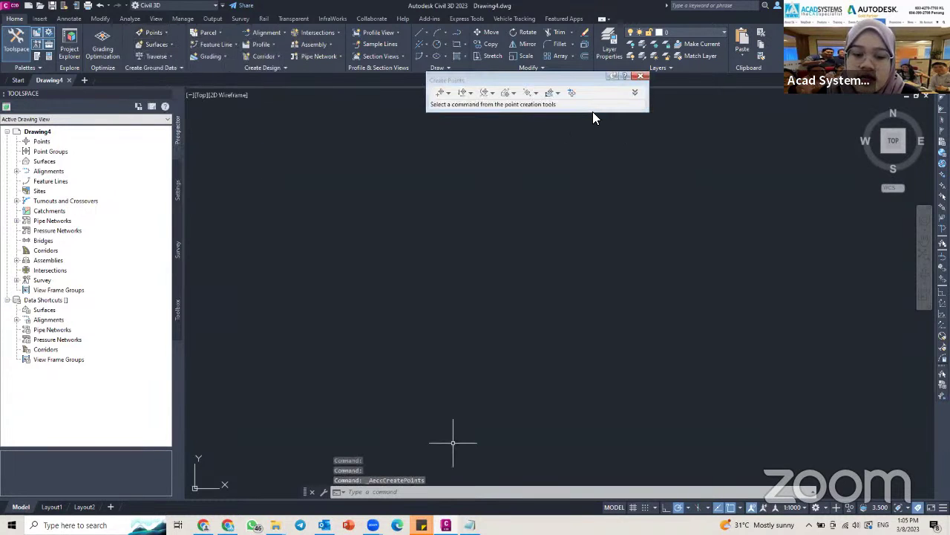
{"action": "left_click_drag", "start_coordinate": [478, 79], "coordinate": [431, 172]}
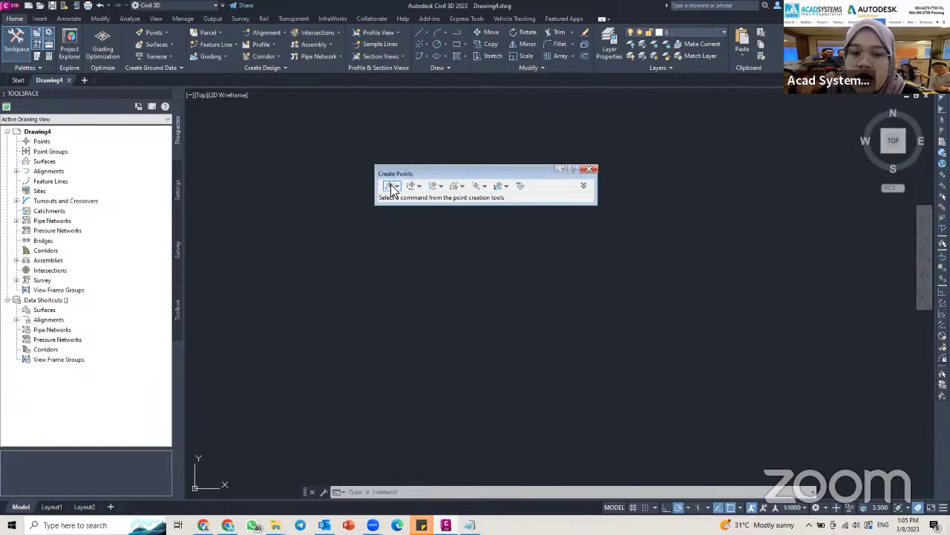
{"action": "left_click", "coordinate": [166, 32]}
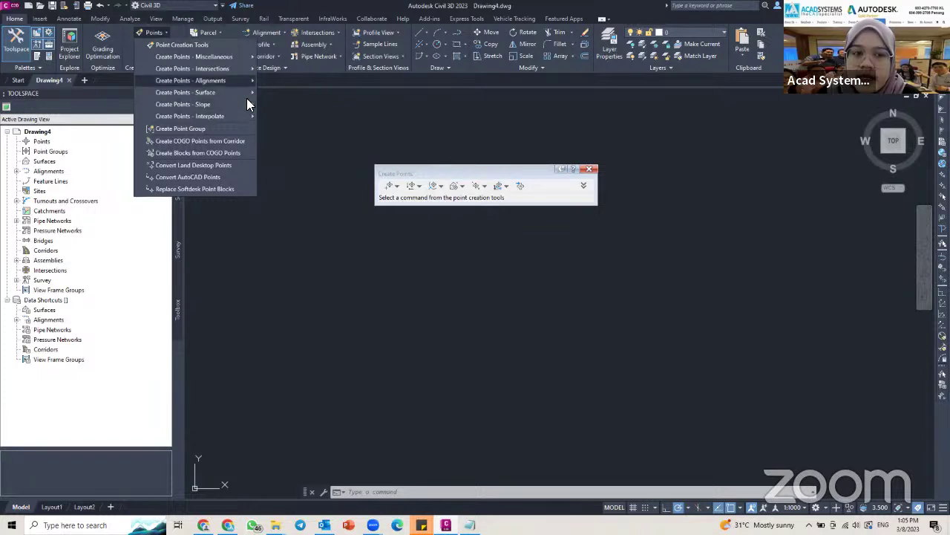
{"action": "left_click", "coordinate": [165, 32]}
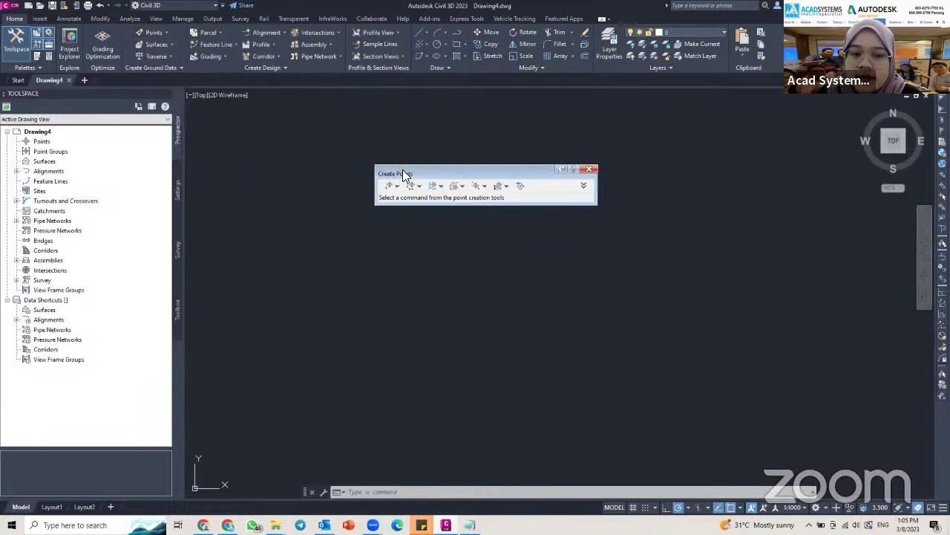
{"action": "left_click_drag", "start_coordinate": [394, 171], "coordinate": [349, 122]}
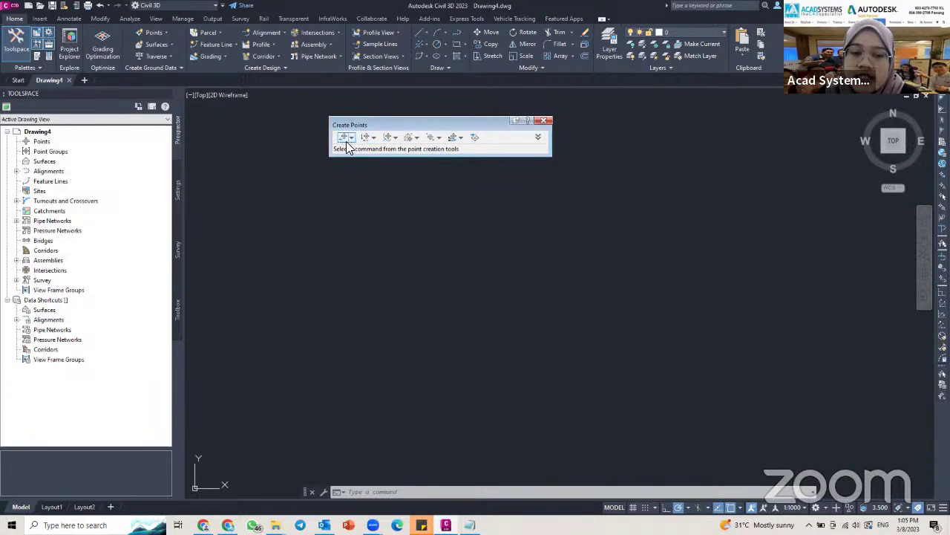
Manually create a point near the middle of the drawing with description A and elevation 189
{"action": "left_click", "coordinate": [346, 138]}
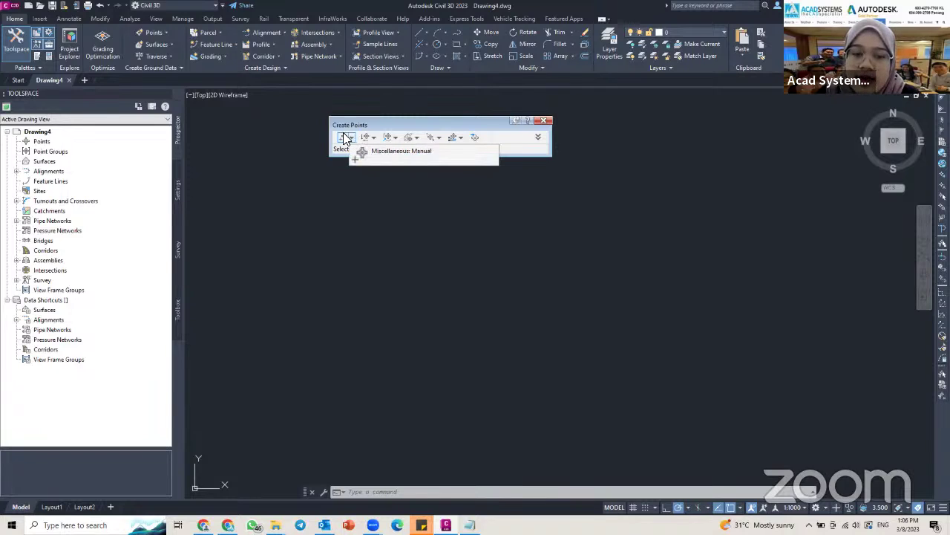
{"action": "left_click", "coordinate": [346, 141]}
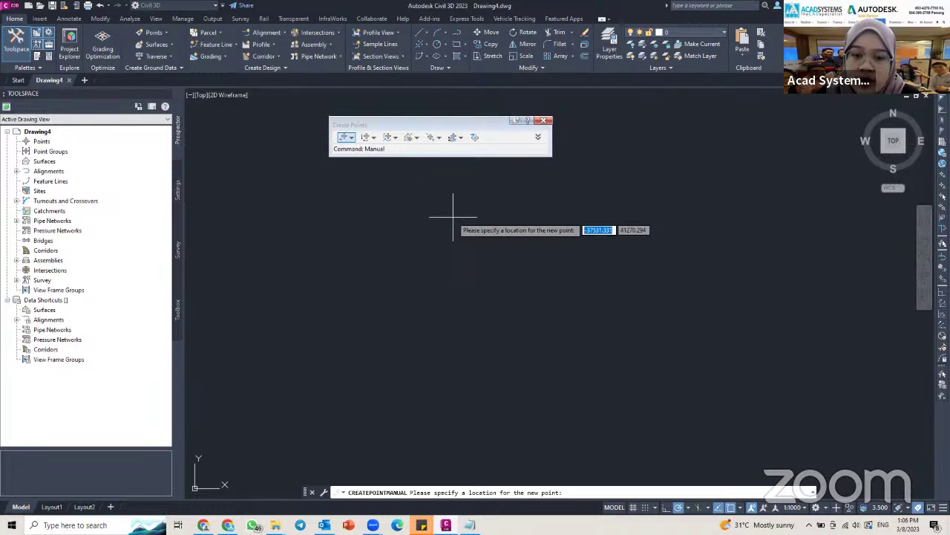
{"action": "left_click", "coordinate": [487, 251]}
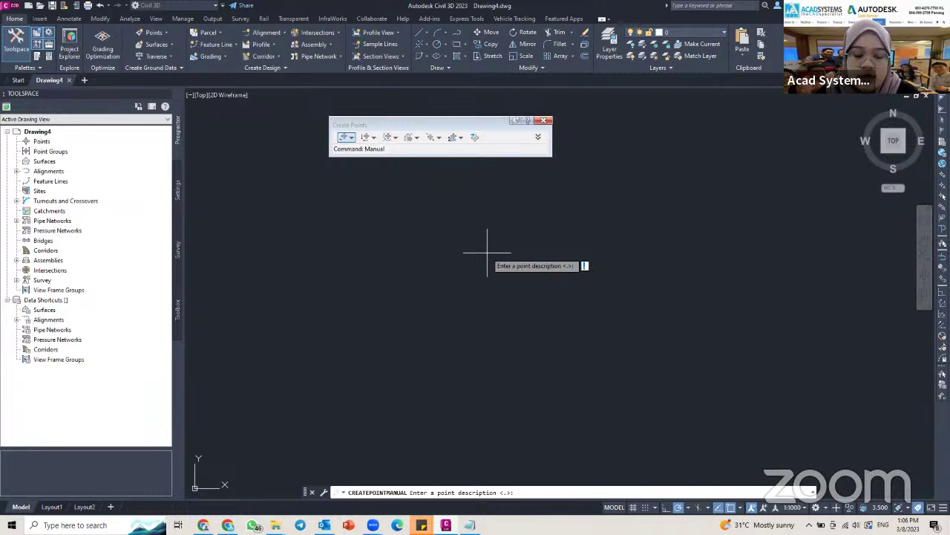
{"action": "type", "text": "A"}
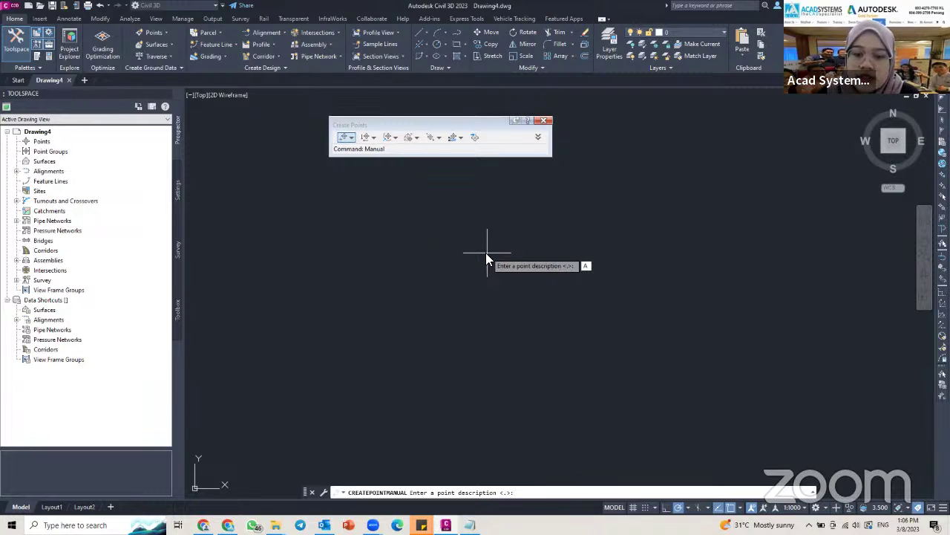
{"action": "key", "text": "Return"}
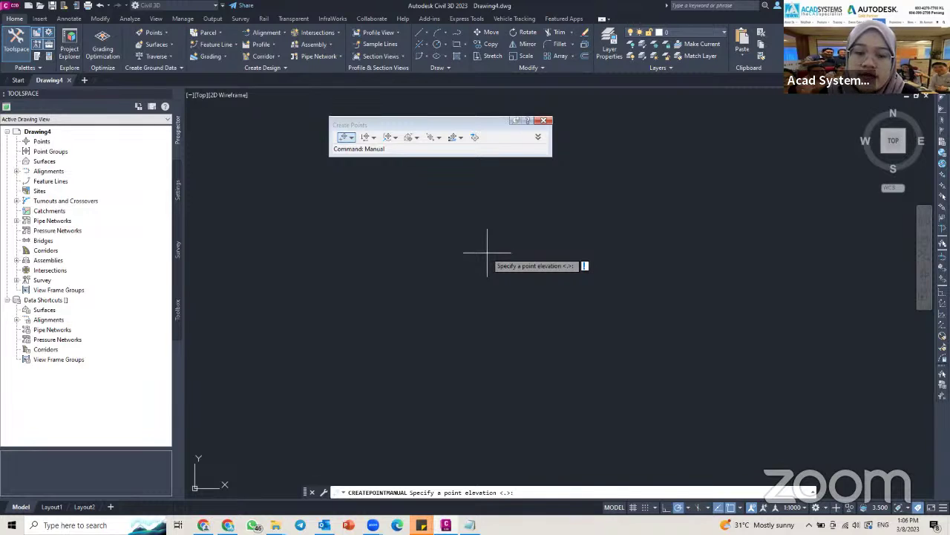
{"action": "type", "text": "189"}
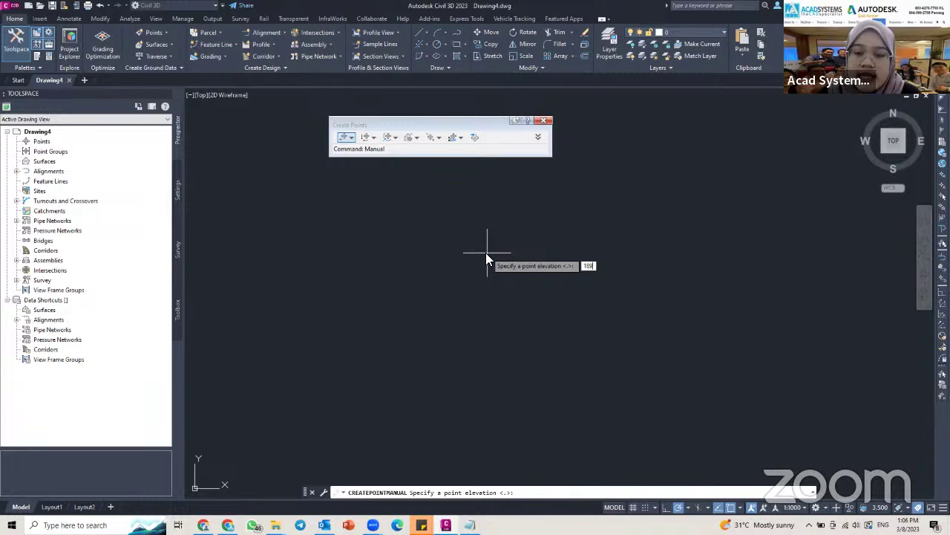
{"action": "key", "text": "Return"}
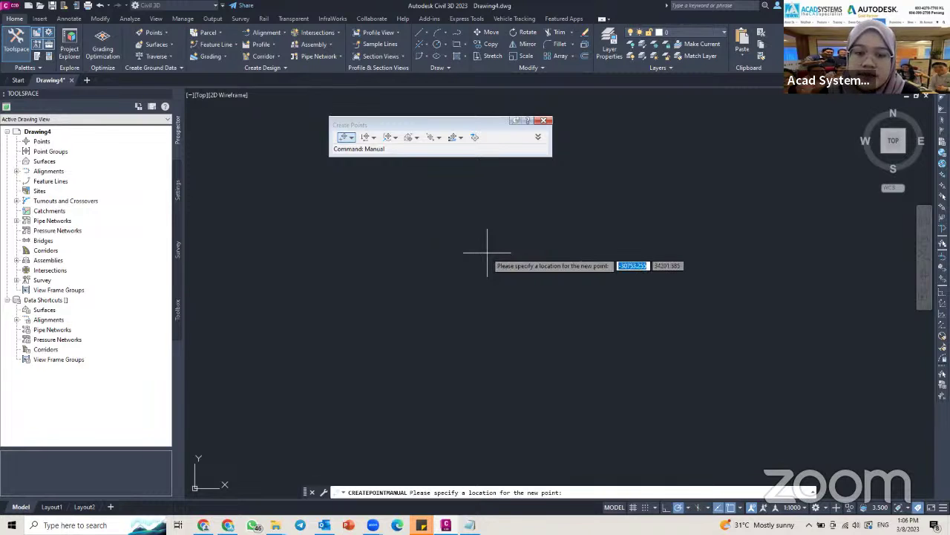
{"action": "key", "text": "Escape"}
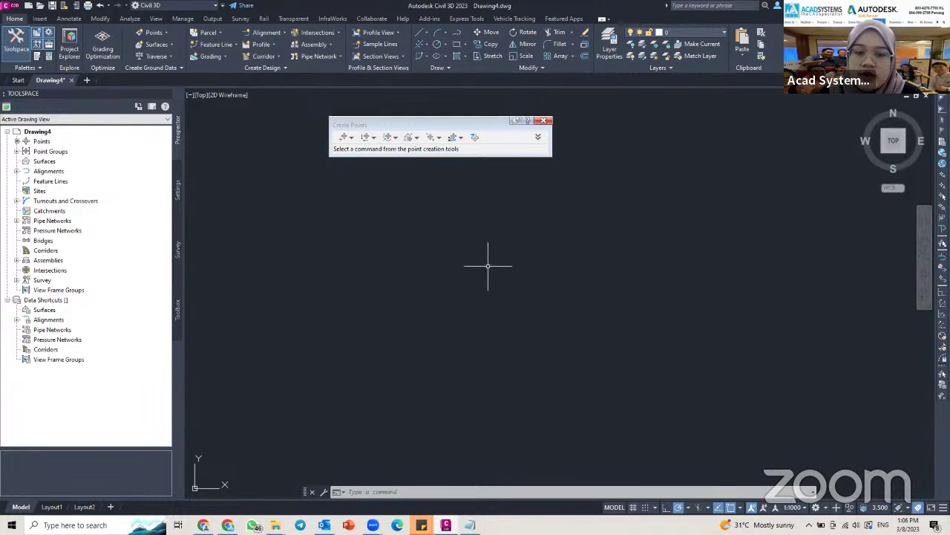
Select the new point and show its object properties
{"action": "scroll", "coordinate": [535, 222], "scroll_direction": "down", "scroll_amount": 4}
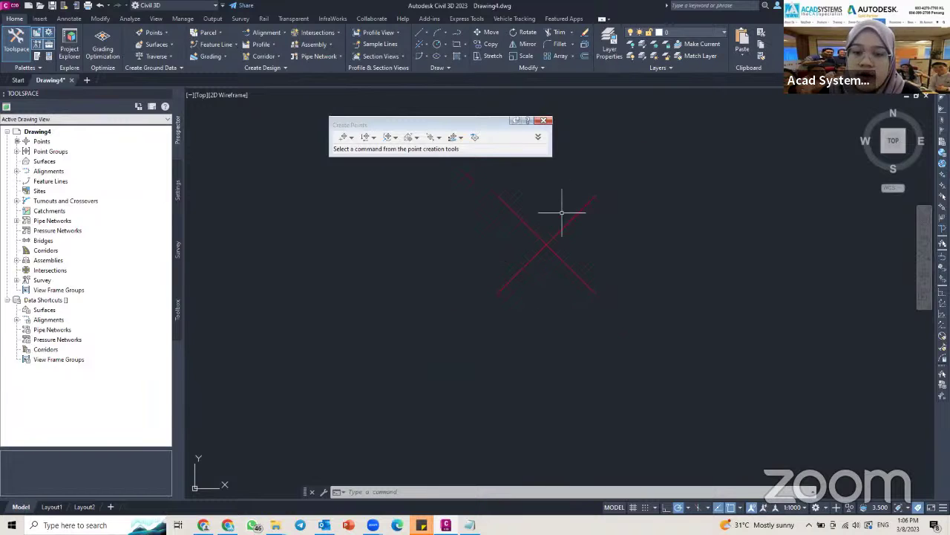
{"action": "mouse_move", "coordinate": [562, 213]}
{"action": "middle_mouse_down"}
{"action": "mouse_move", "coordinate": [577, 240]}
{"action": "mouse_move", "coordinate": [557, 335]}
{"action": "mouse_move", "coordinate": [601, 289]}
{"action": "middle_mouse_up"}
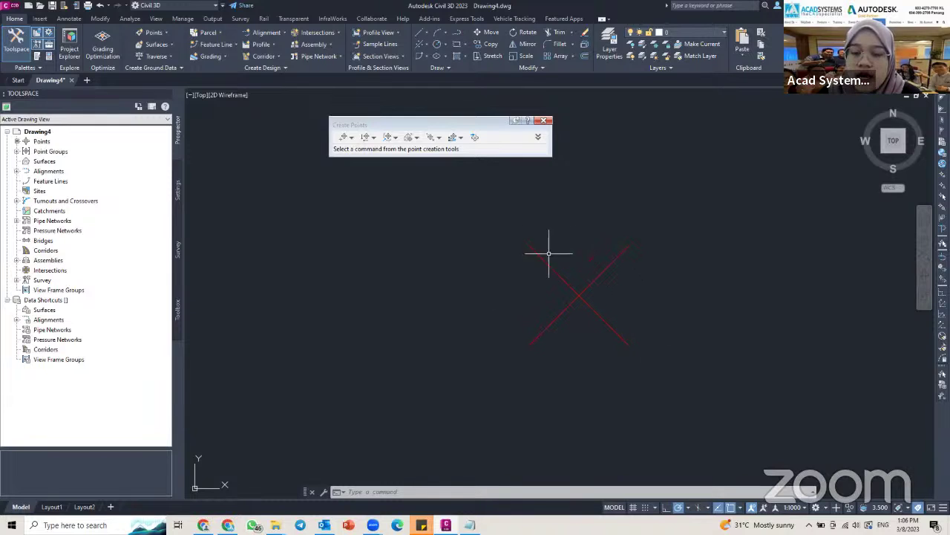
{"action": "left_click", "coordinate": [602, 317]}
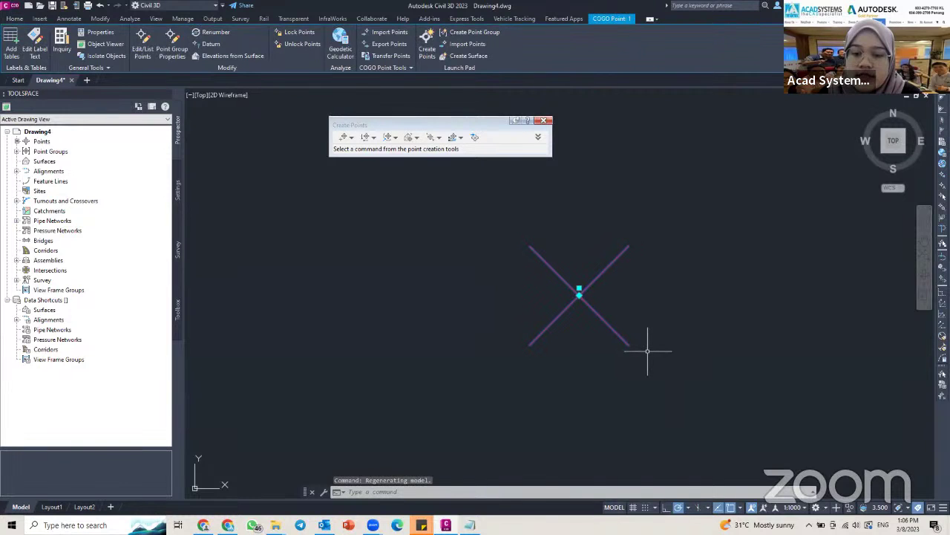
{"action": "left_click", "coordinate": [86, 32]}
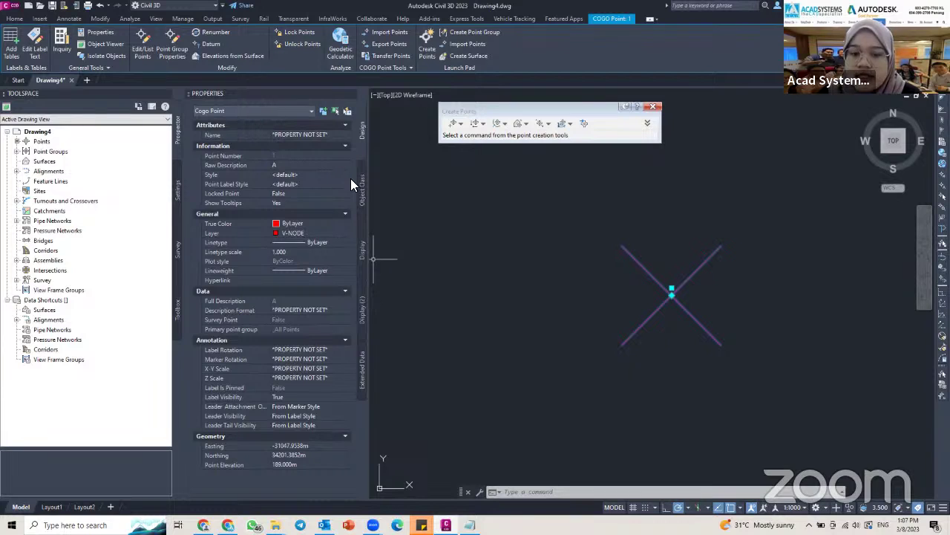
{"action": "middle_click_drag", "start_coordinate": [676, 303], "coordinate": [619, 268]}
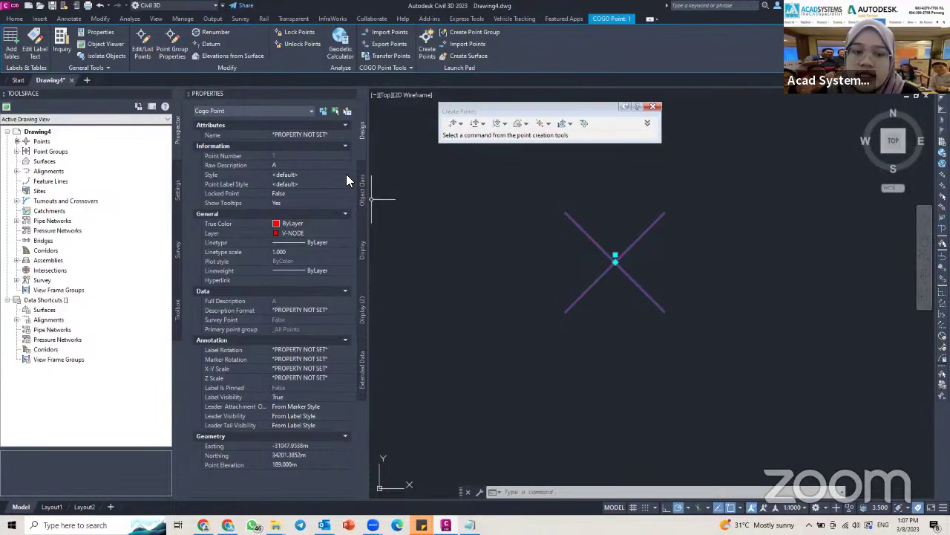
Apply the Water Valve style to the selected point
{"action": "left_click", "coordinate": [295, 176]}
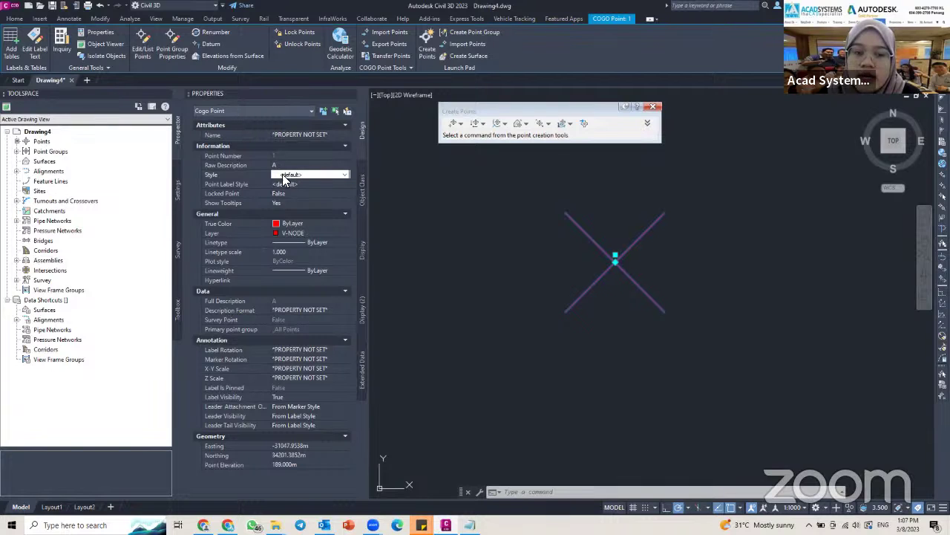
{"action": "left_click", "coordinate": [343, 176]}
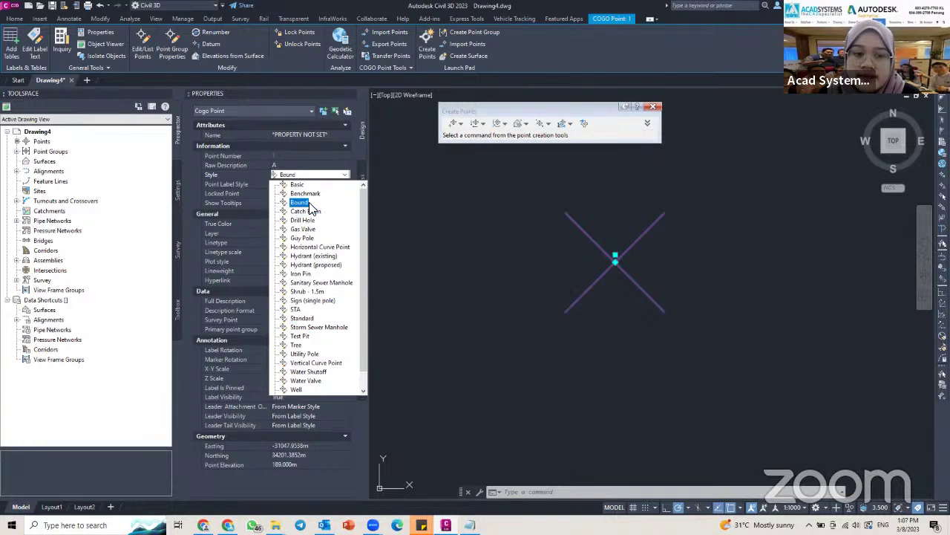
{"action": "left_click", "coordinate": [306, 380]}
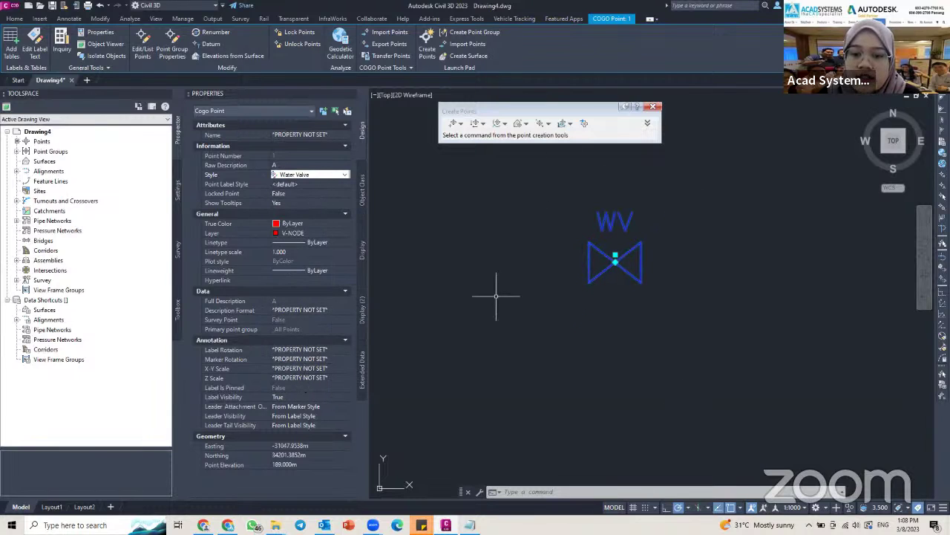
Set the selected point's style to Benchmark
{"action": "left_click", "coordinate": [320, 176]}
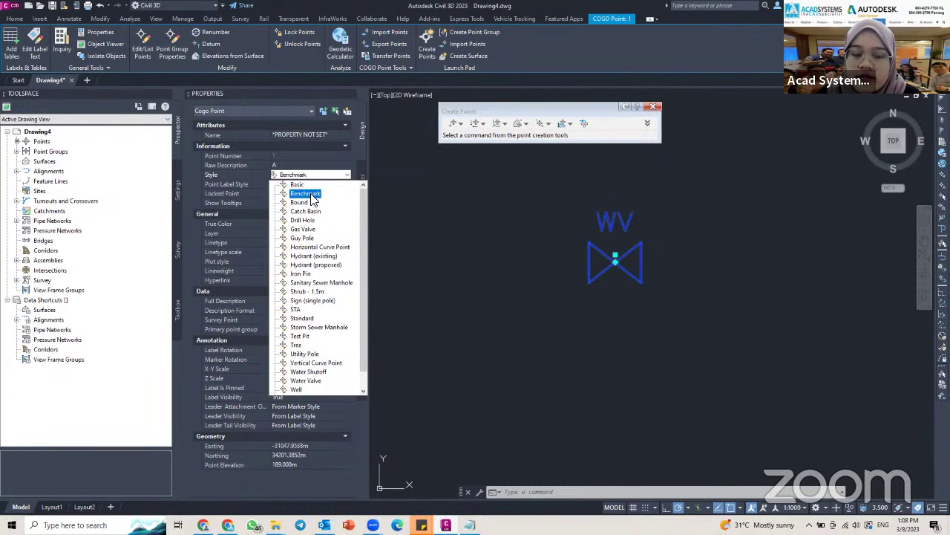
{"action": "left_click", "coordinate": [312, 194]}
{"action": "left_click", "coordinate": [318, 176]}
{"action": "left_click", "coordinate": [306, 193]}
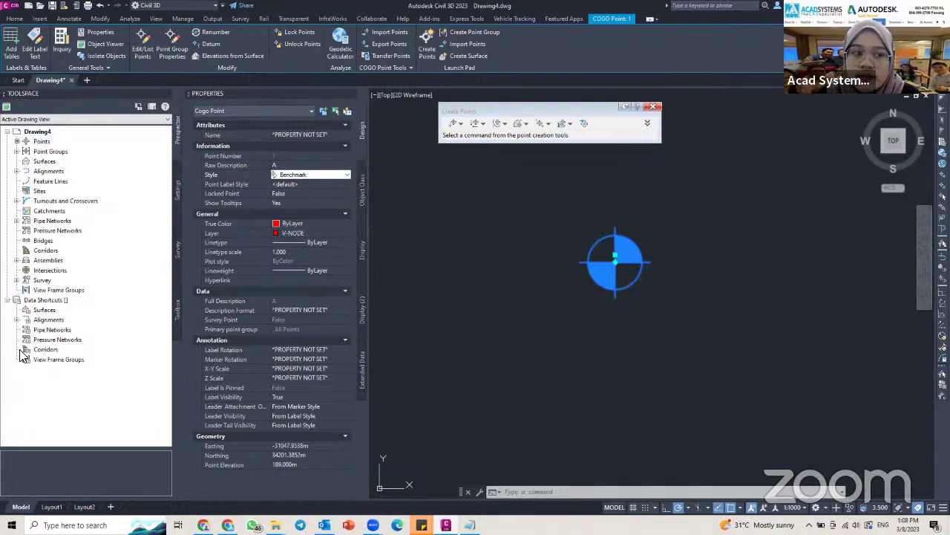
Expand the drawing's point styles in the Toolspace settings and look through the available styles
{"action": "left_click", "coordinate": [177, 191]}
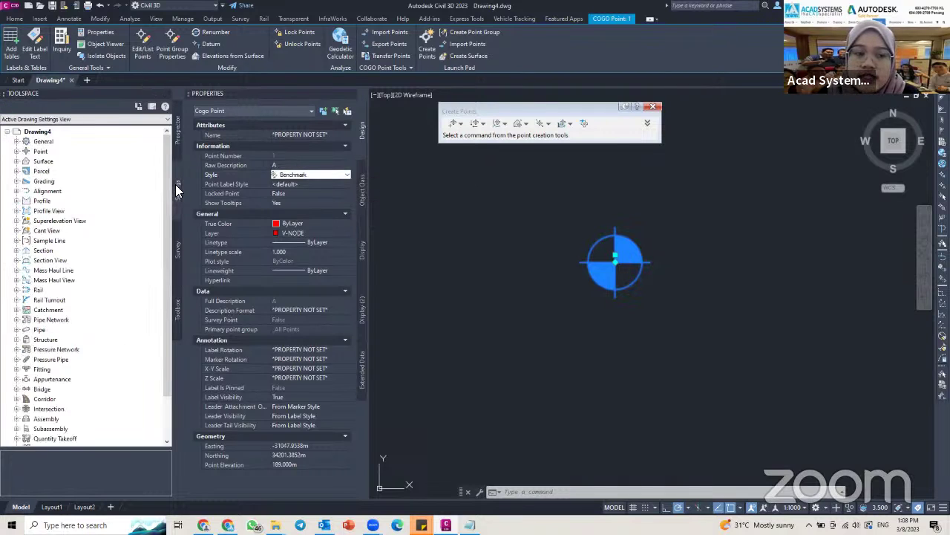
{"action": "left_click", "coordinate": [17, 151]}
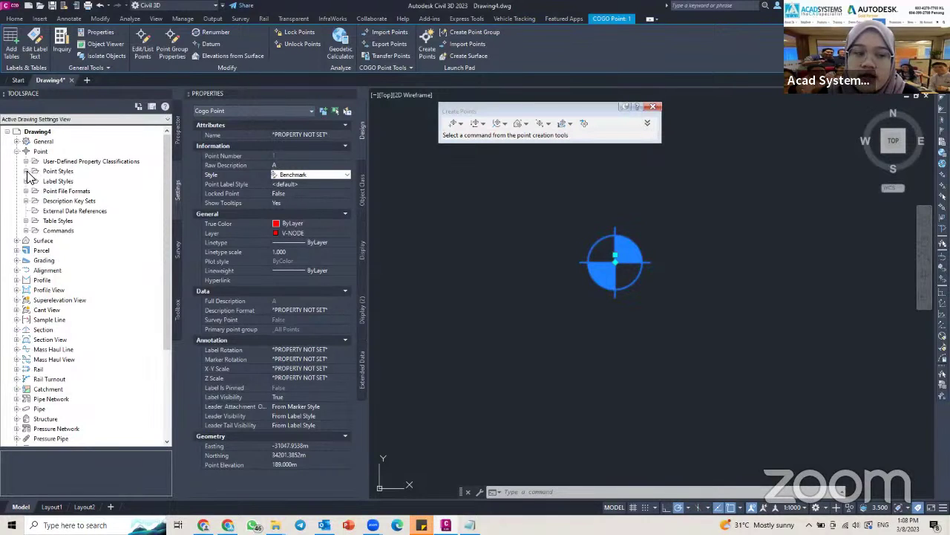
{"action": "left_click", "coordinate": [25, 171]}
{"action": "left_click", "coordinate": [64, 172]}
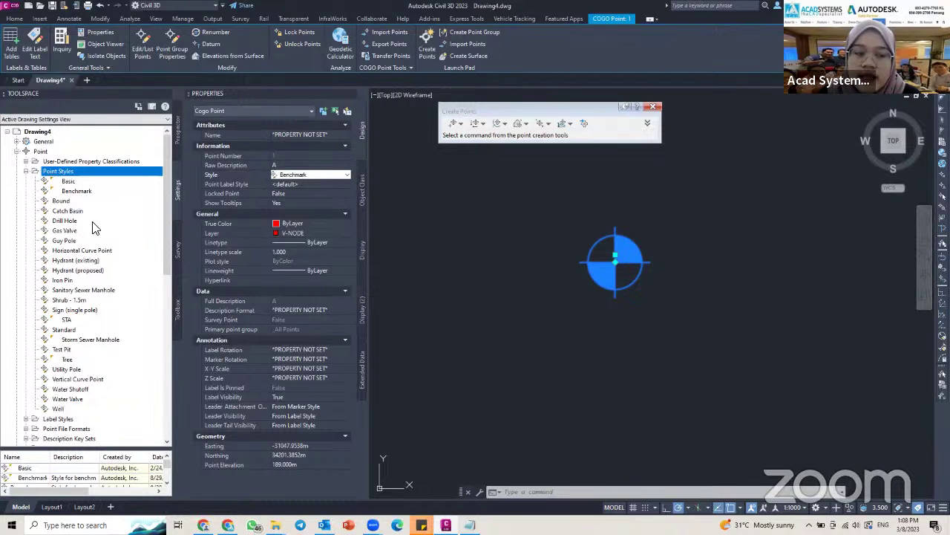
{"action": "scroll", "coordinate": [83, 236], "scroll_direction": "down", "scroll_amount": 1}
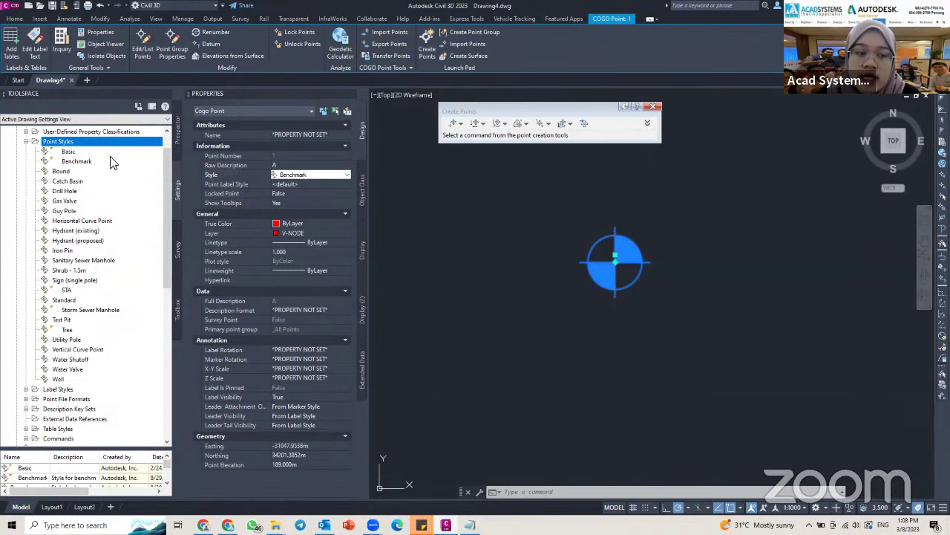
{"action": "scroll", "coordinate": [168, 162], "scroll_direction": "up", "scroll_amount": 1}
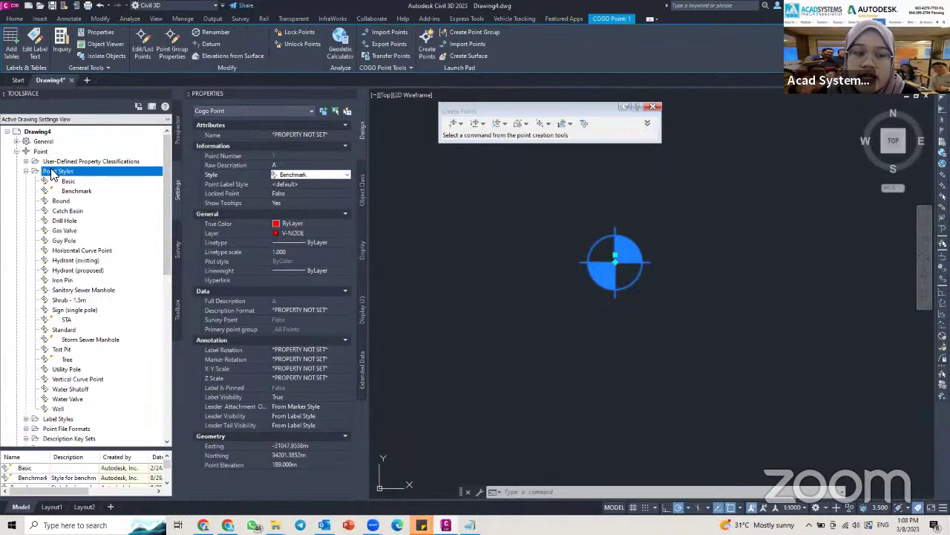
Create a new point style, look through its marker, 3D geometry, display and summary settings, and name it Surface
{"action": "right_click", "coordinate": [64, 171]}
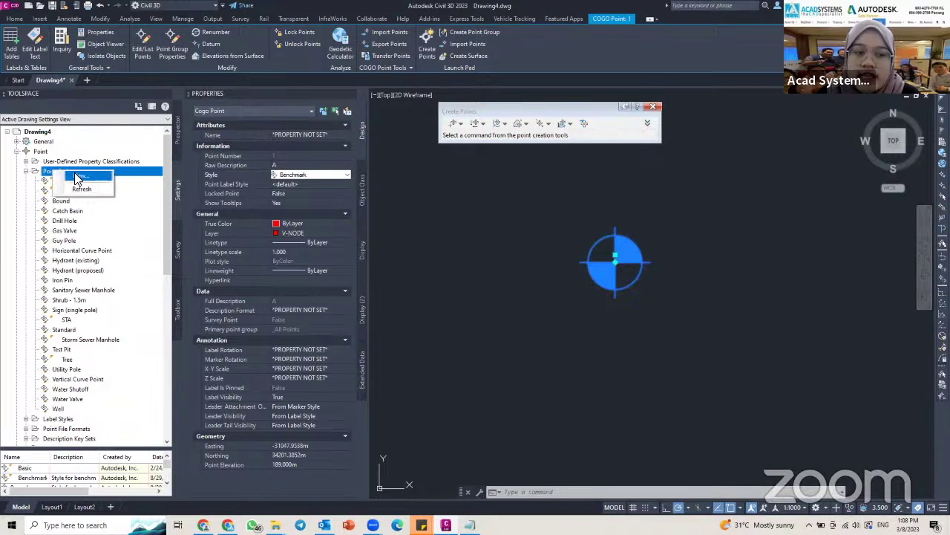
{"action": "left_click", "coordinate": [79, 177]}
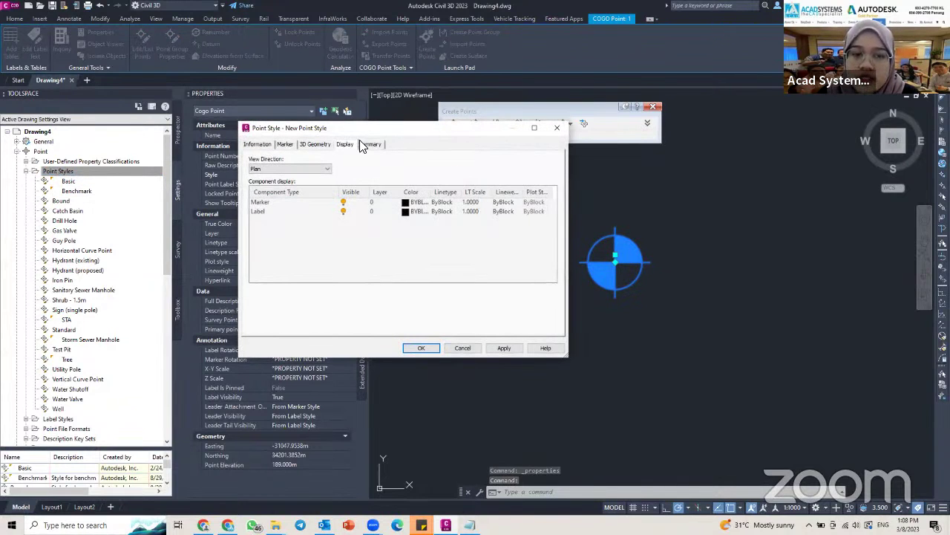
{"action": "left_click", "coordinate": [257, 144]}
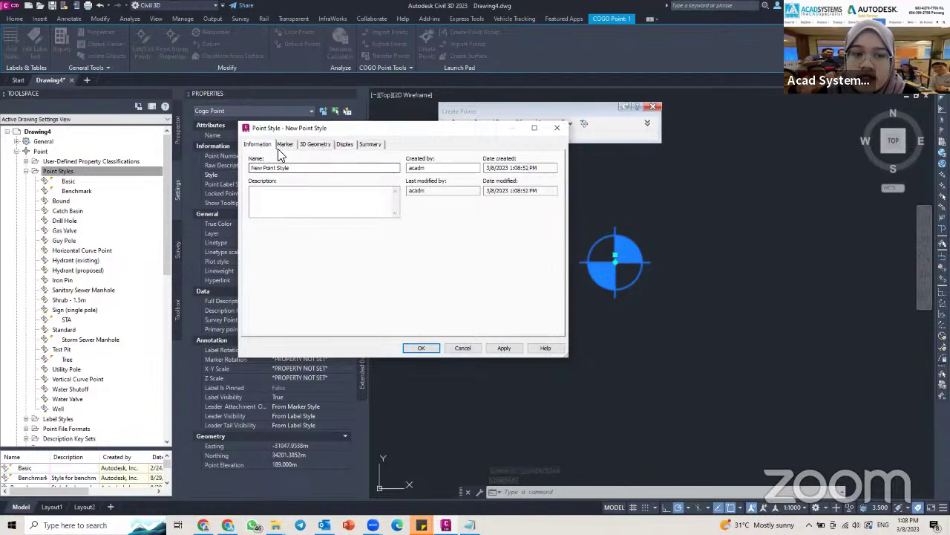
{"action": "left_click", "coordinate": [286, 146]}
{"action": "left_click", "coordinate": [310, 146]}
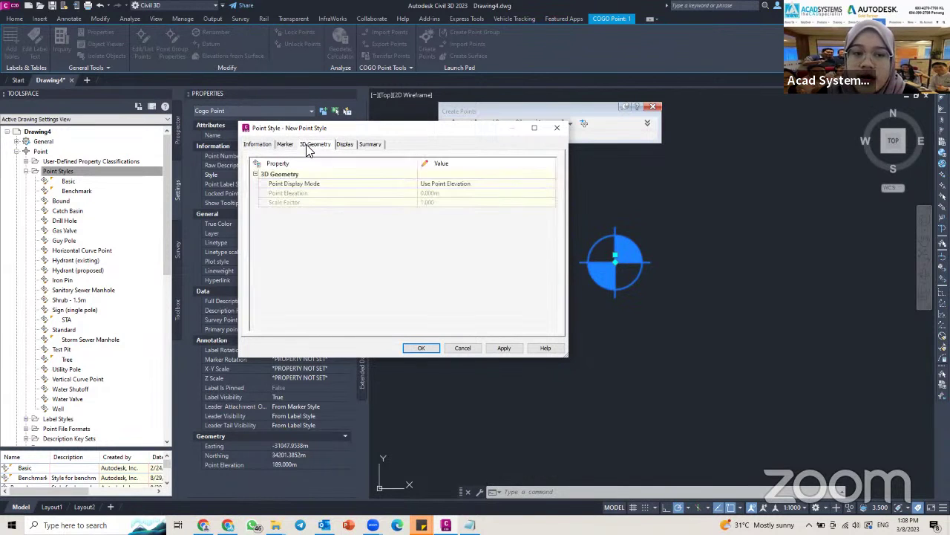
{"action": "left_click", "coordinate": [345, 145]}
{"action": "left_click", "coordinate": [369, 144]}
{"action": "left_click", "coordinate": [257, 144]}
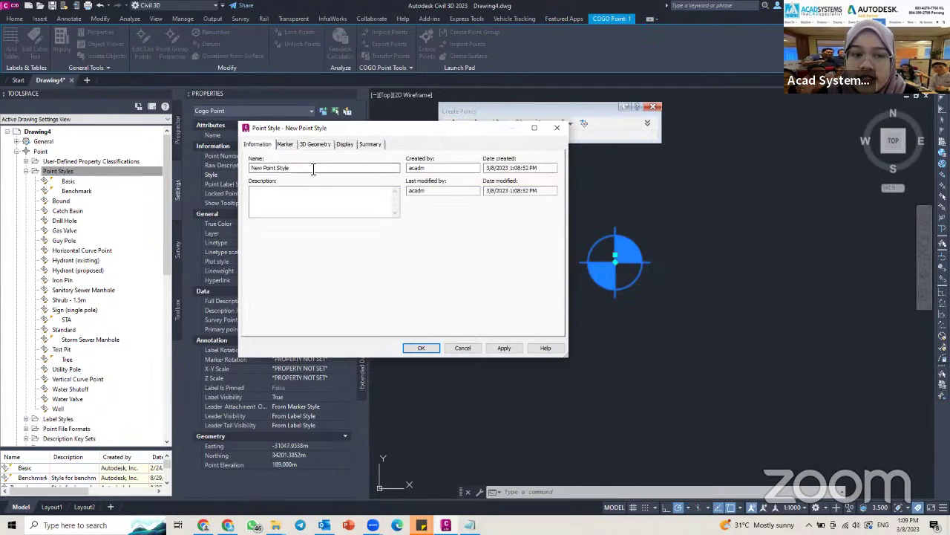
{"action": "left_click_drag", "start_coordinate": [314, 169], "coordinate": [263, 170]}
{"action": "type", "text": "s"}
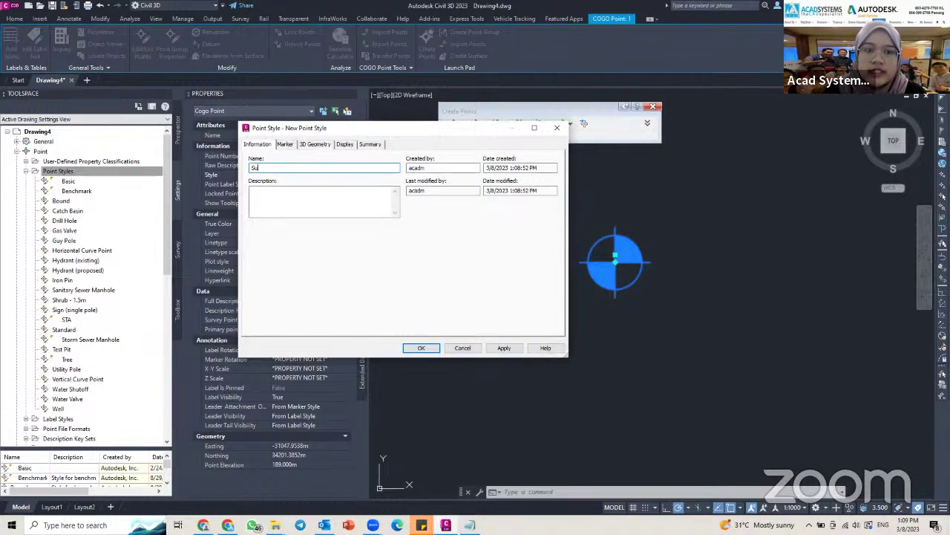
Try the Proposed Hyd and Sewer Manhole block symbols as the marker of the Surface style
{"action": "left_click", "coordinate": [289, 144]}
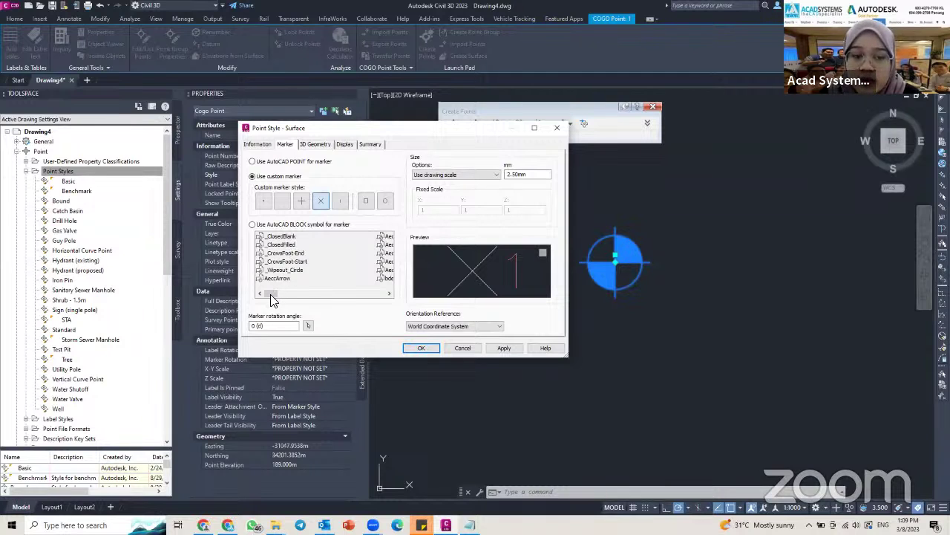
{"action": "left_click", "coordinate": [256, 225]}
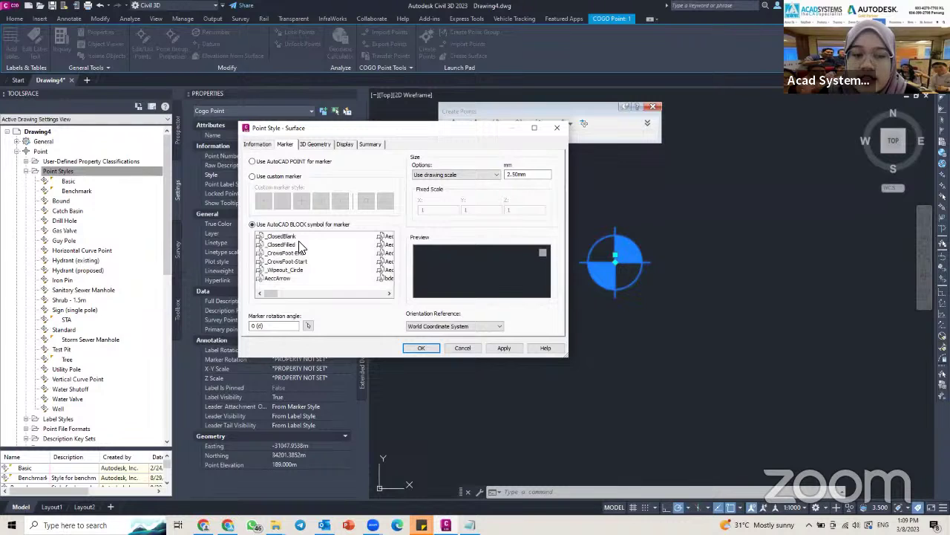
{"action": "left_click", "coordinate": [322, 293]}
{"action": "left_click", "coordinate": [276, 262]}
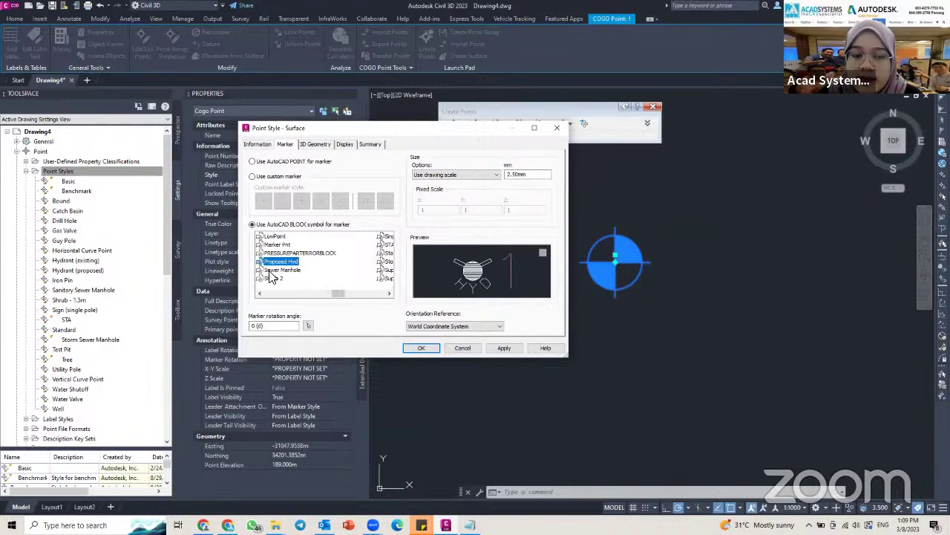
{"action": "left_click", "coordinate": [277, 270]}
{"action": "left_click", "coordinate": [277, 262]}
Switch the Surface style to a custom X marker enclosed in a square
{"action": "left_click", "coordinate": [256, 178]}
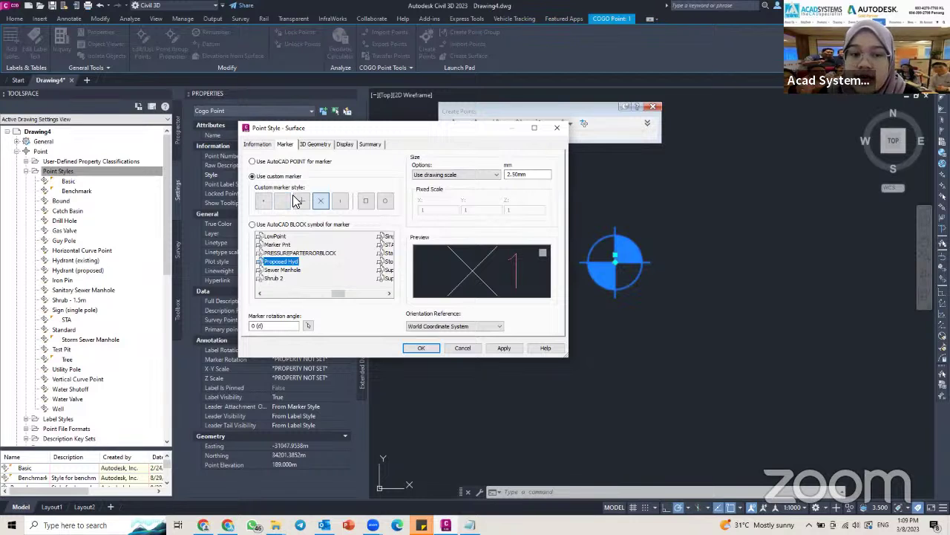
{"action": "left_click", "coordinate": [365, 202]}
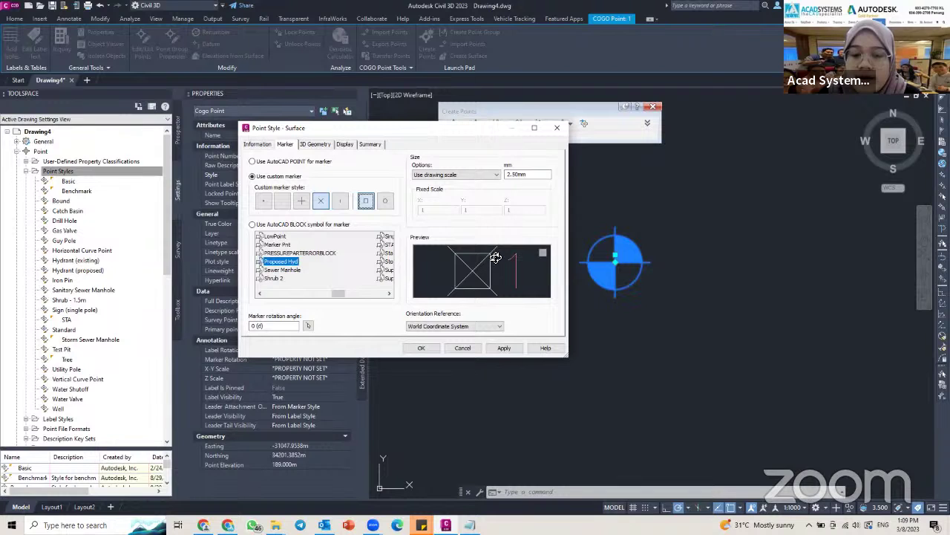
Set the plan display color of both the marker and the label to index color 40 and save the Surface style
{"action": "left_click", "coordinate": [345, 145]}
{"action": "left_click", "coordinate": [404, 202]}
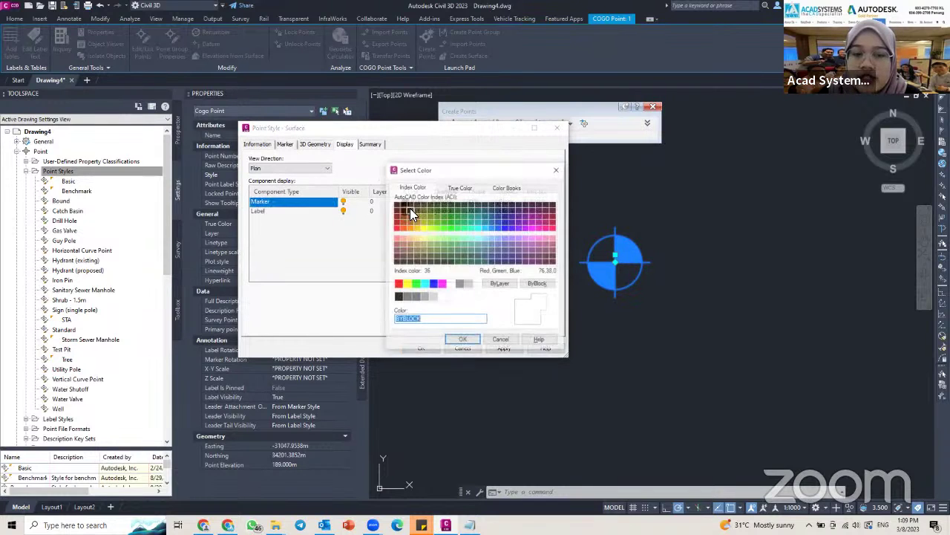
{"action": "left_click", "coordinate": [415, 227]}
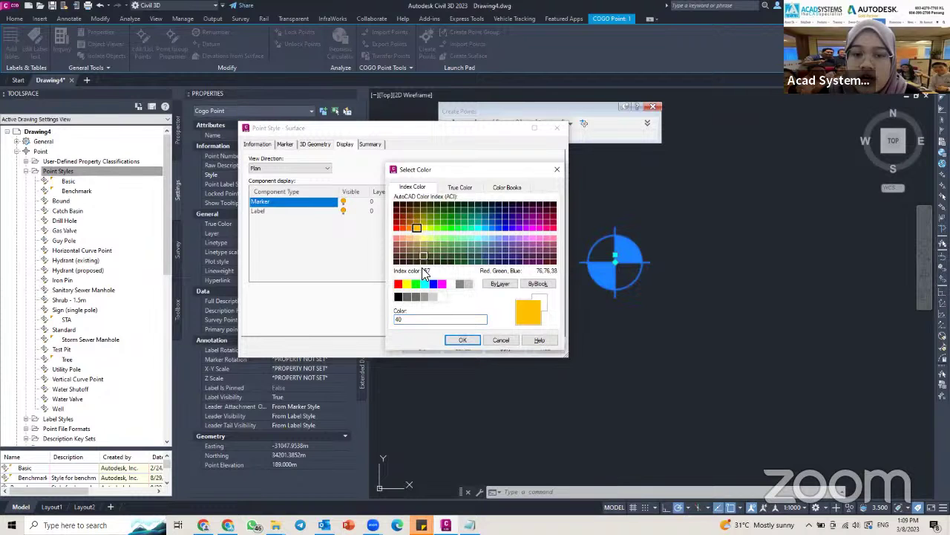
{"action": "left_click", "coordinate": [459, 338]}
{"action": "left_click", "coordinate": [404, 210]}
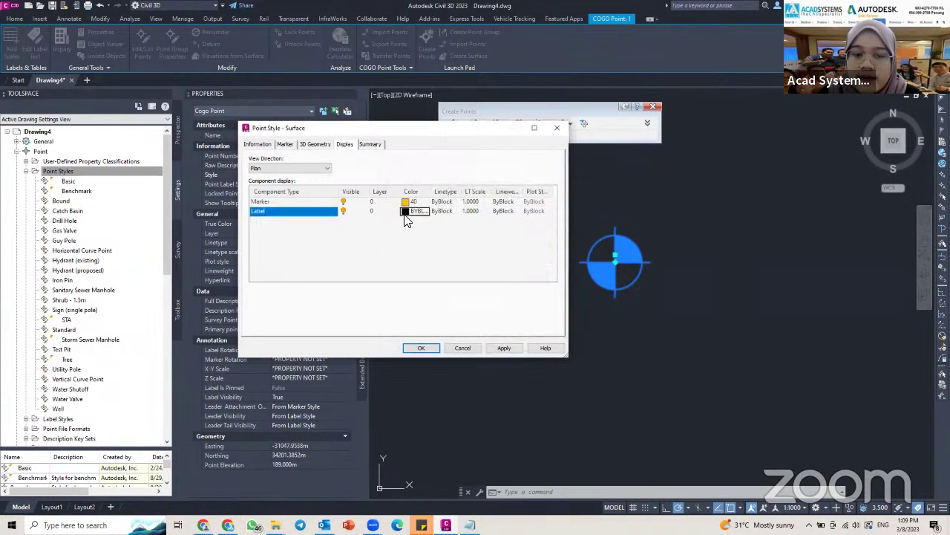
{"action": "left_click", "coordinate": [416, 227]}
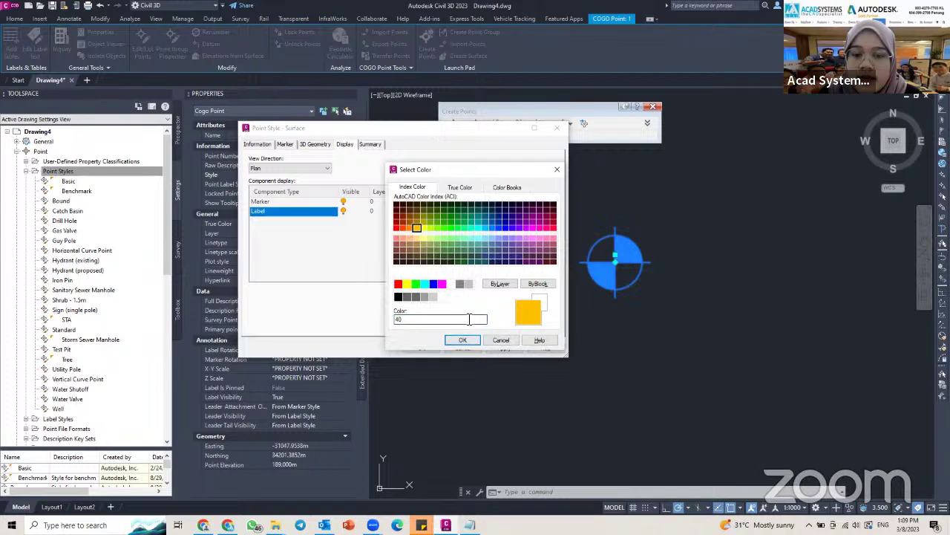
{"action": "left_click", "coordinate": [463, 339]}
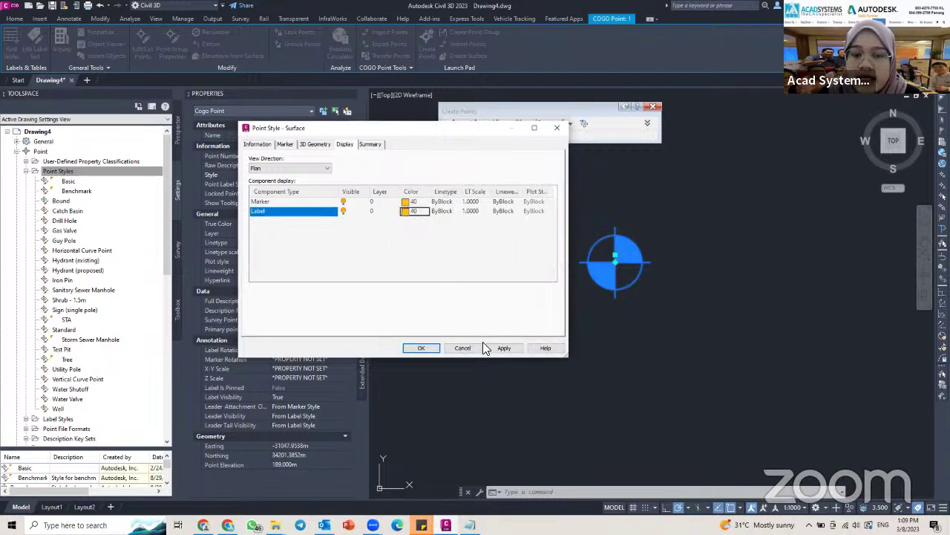
{"action": "left_click", "coordinate": [420, 348]}
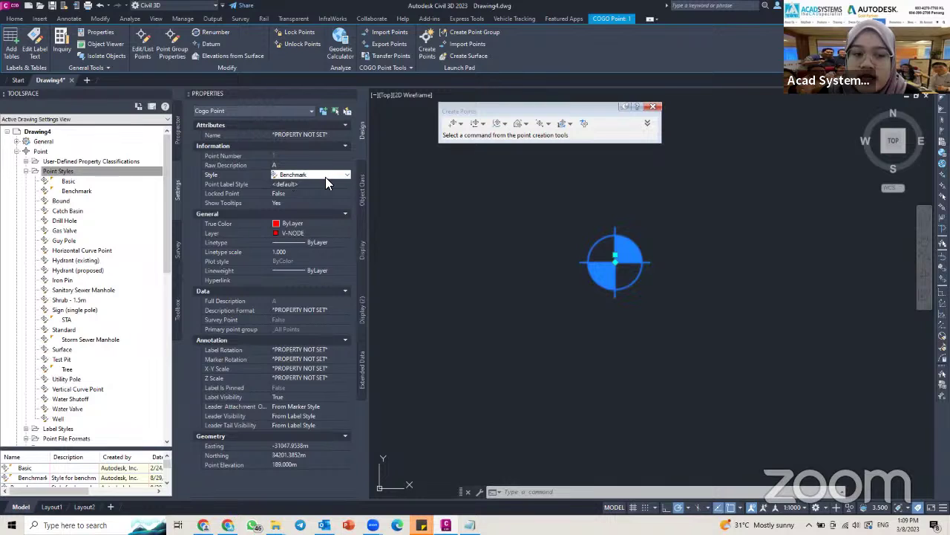
Apply the Surface style to the selected point and clear the selection
{"action": "left_click", "coordinate": [346, 176]}
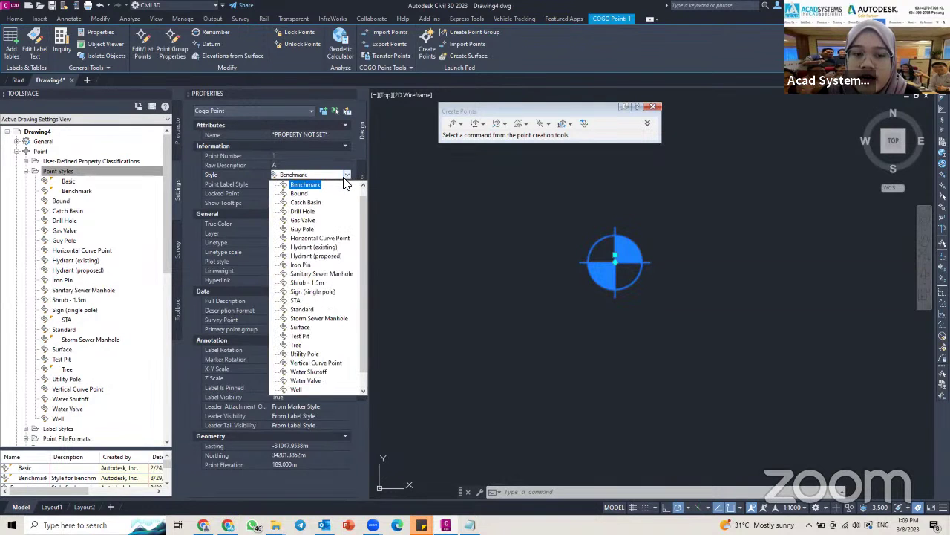
{"action": "left_click", "coordinate": [301, 327]}
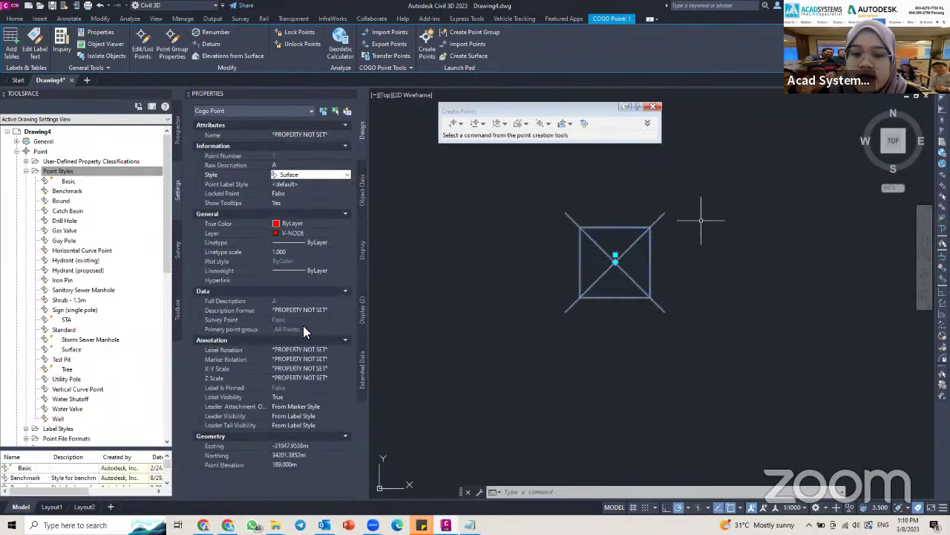
{"action": "key", "text": "Escape"}
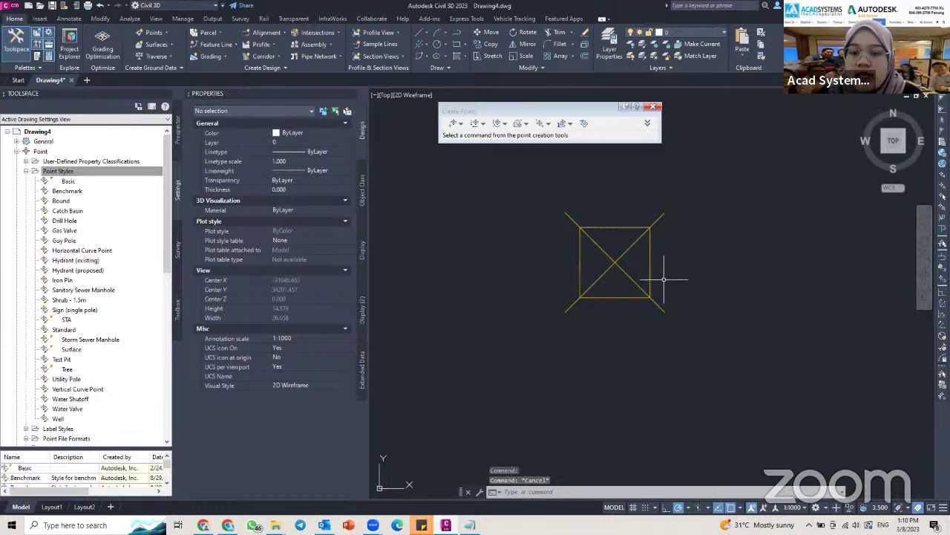
Reselect the point and choose Surface as its point style again
{"action": "left_click", "coordinate": [642, 234]}
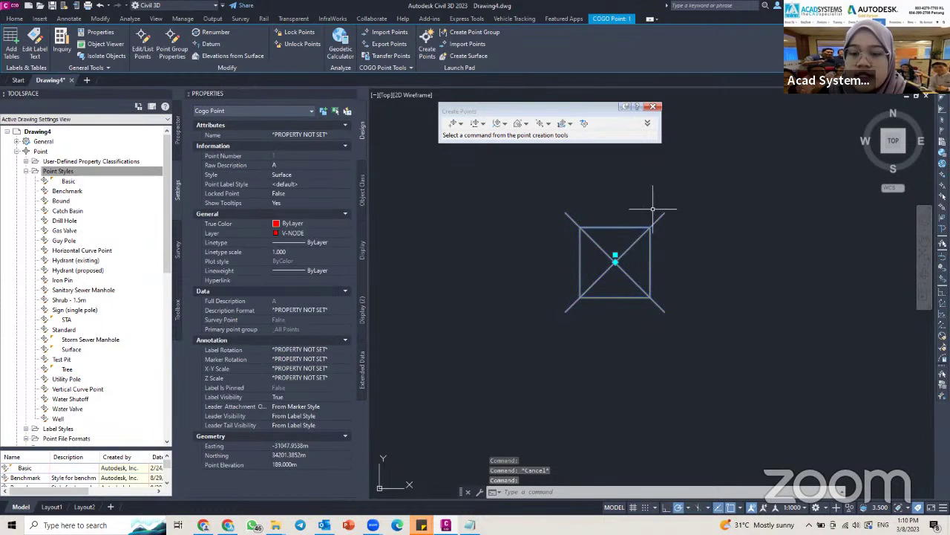
{"action": "key", "text": "Escape"}
{"action": "left_click", "coordinate": [627, 245]}
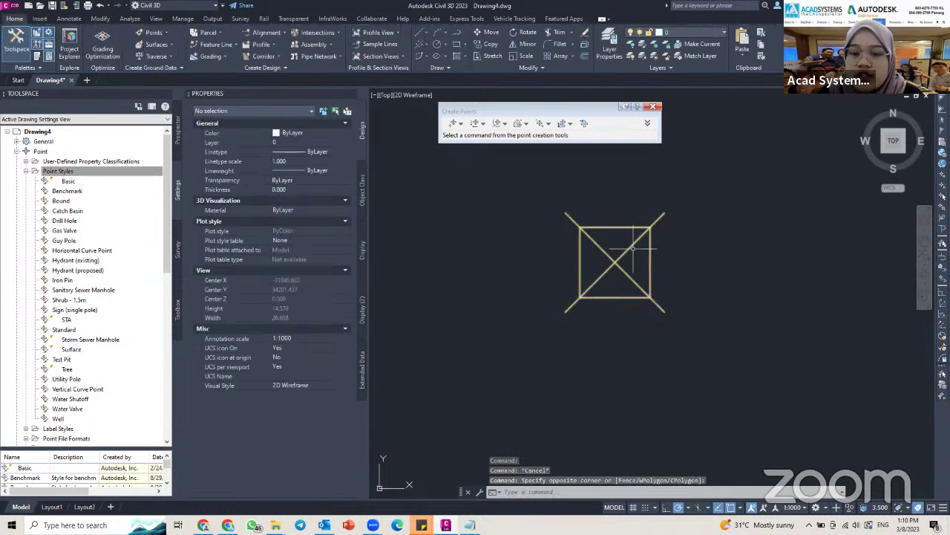
{"action": "left_click", "coordinate": [628, 249]}
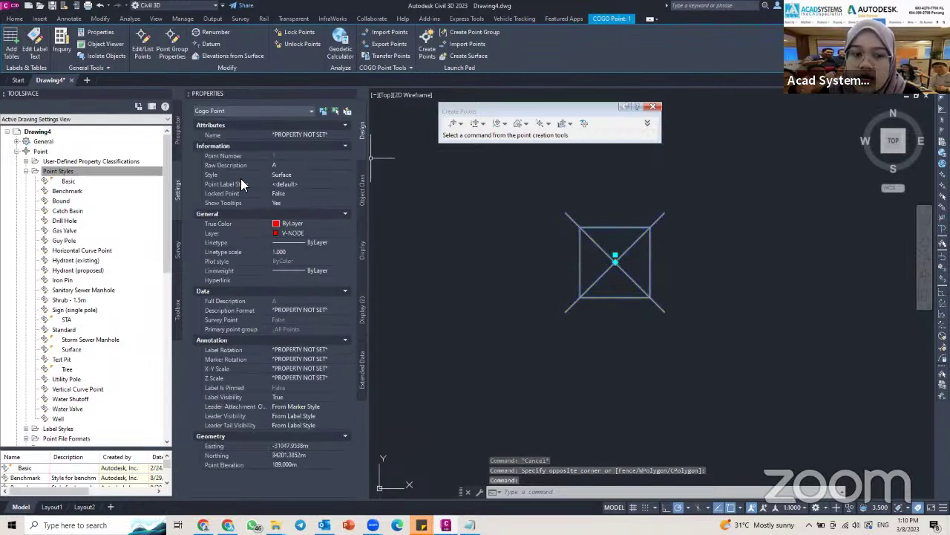
{"action": "left_click", "coordinate": [338, 176]}
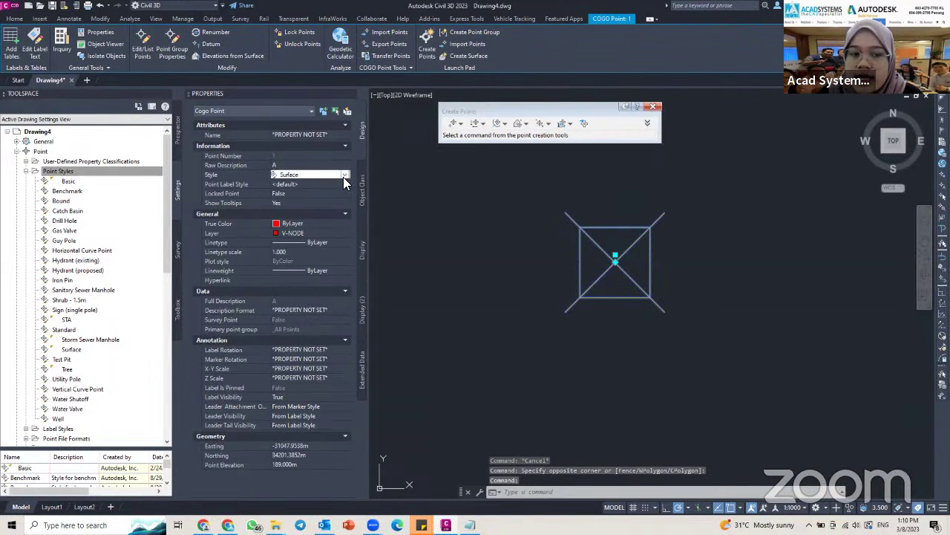
{"action": "left_click", "coordinate": [343, 176]}
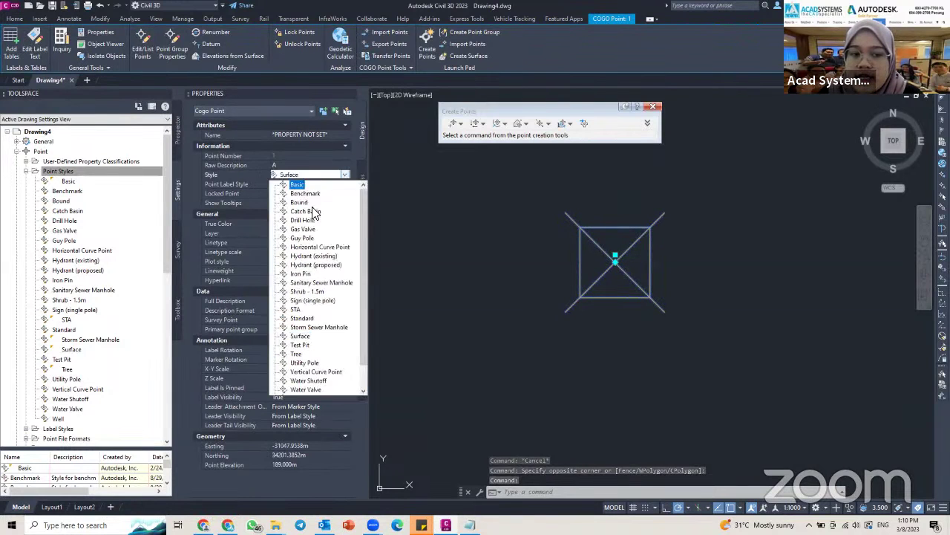
{"action": "left_click", "coordinate": [300, 337]}
{"action": "key", "text": "Escape"}
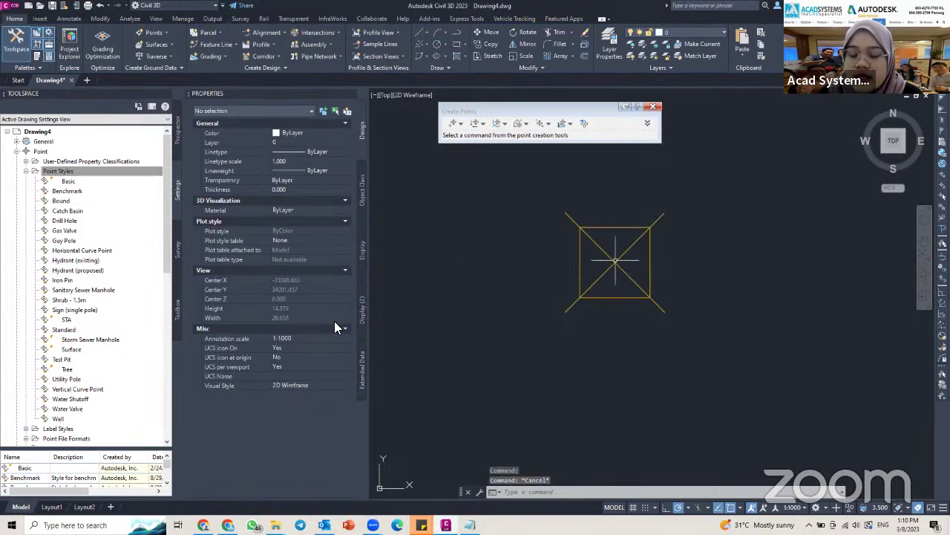
Select the point and set its point label style to Elevation and Description
{"action": "left_click", "coordinate": [615, 258]}
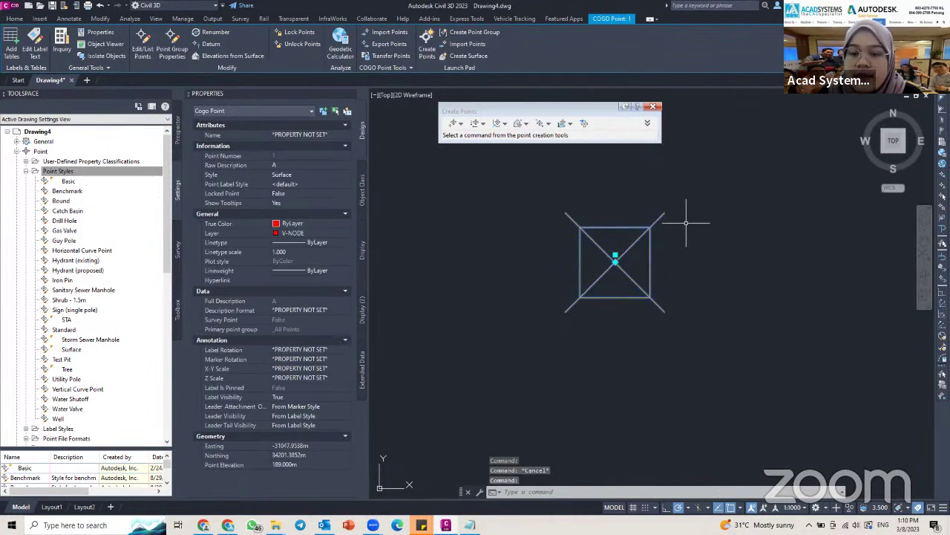
{"action": "scroll", "coordinate": [604, 265], "scroll_direction": "down", "scroll_amount": 2}
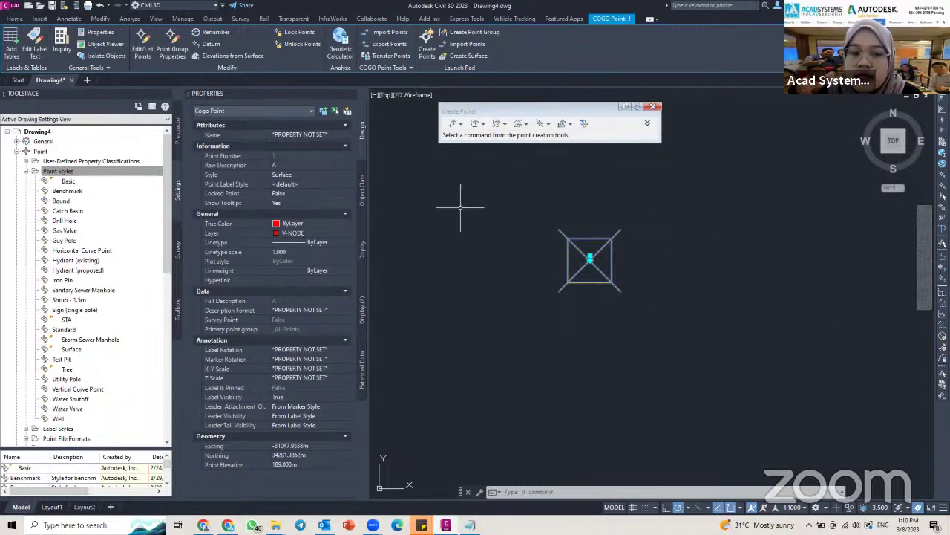
{"action": "left_click", "coordinate": [344, 183]}
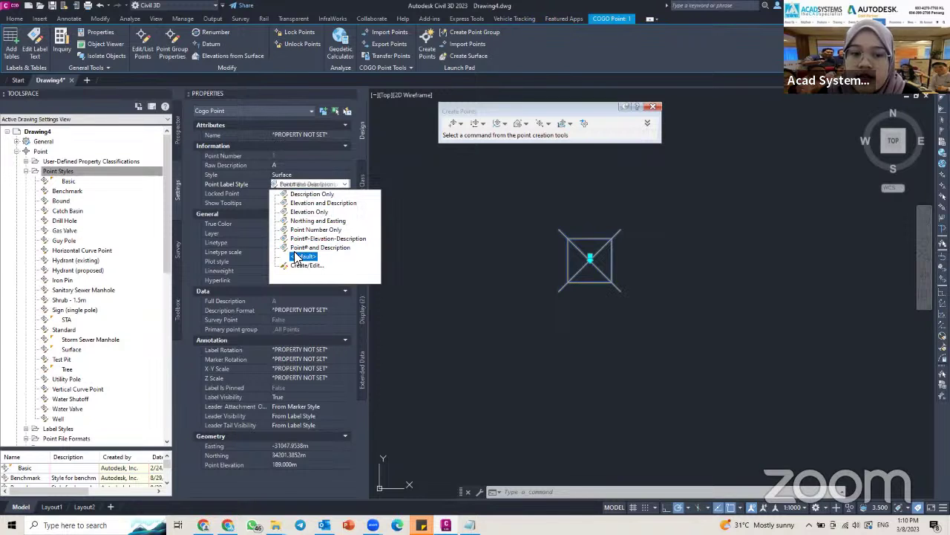
{"action": "left_click", "coordinate": [304, 204]}
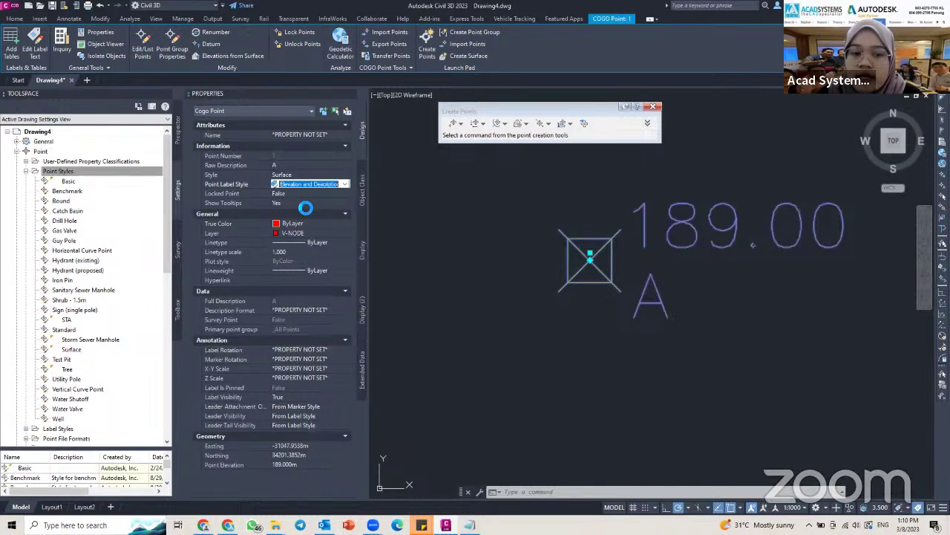
{"action": "key", "text": "Escape"}
{"action": "key", "text": "Escape"}
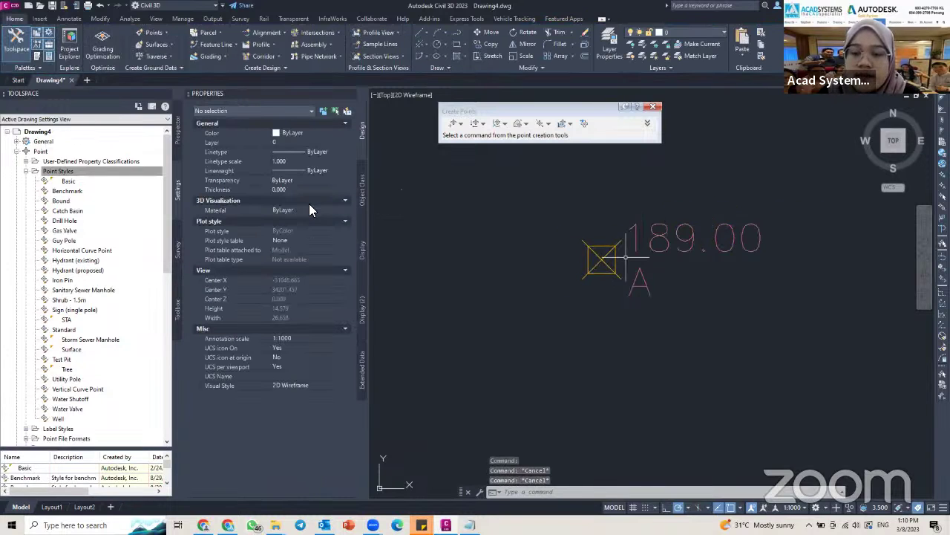
{"action": "scroll", "coordinate": [571, 241], "scroll_direction": "down", "scroll_amount": 1}
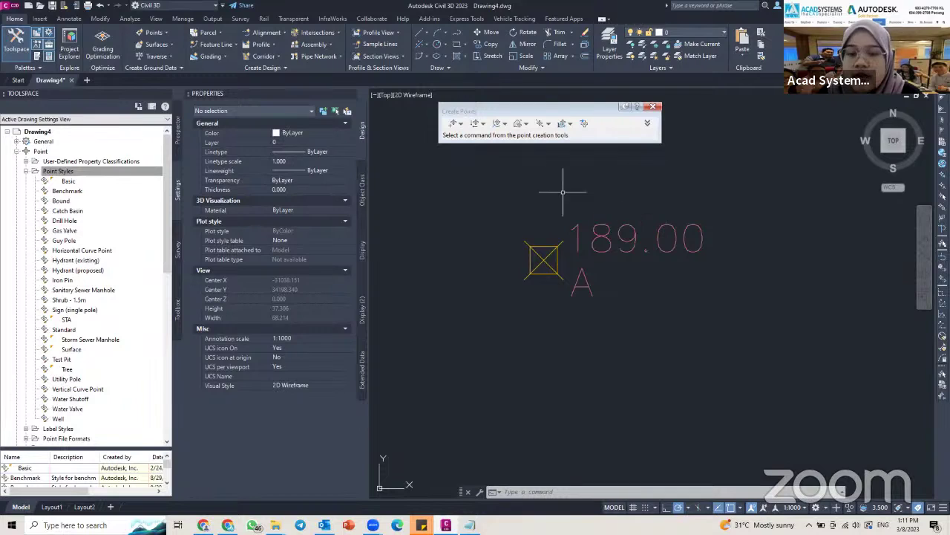
{"action": "left_click", "coordinate": [800, 403]}
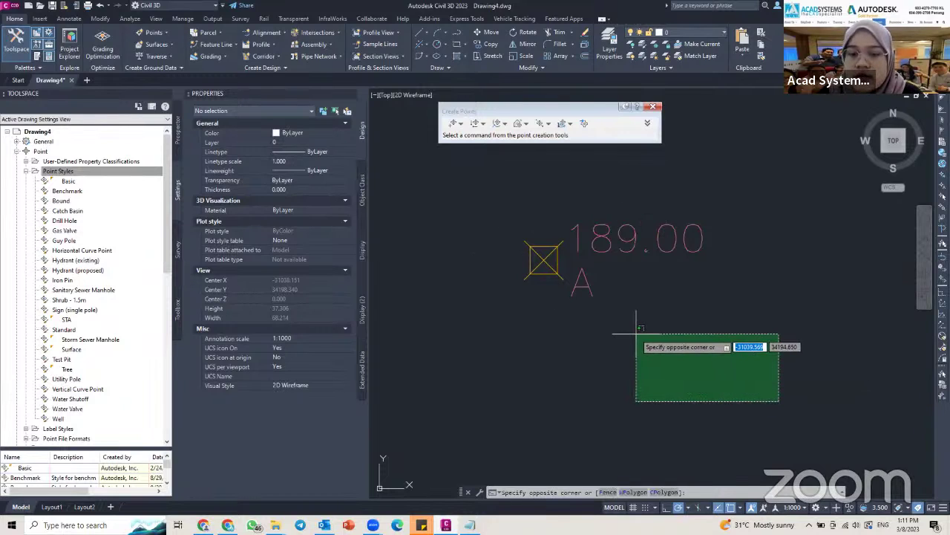
{"action": "key", "text": "Escape"}
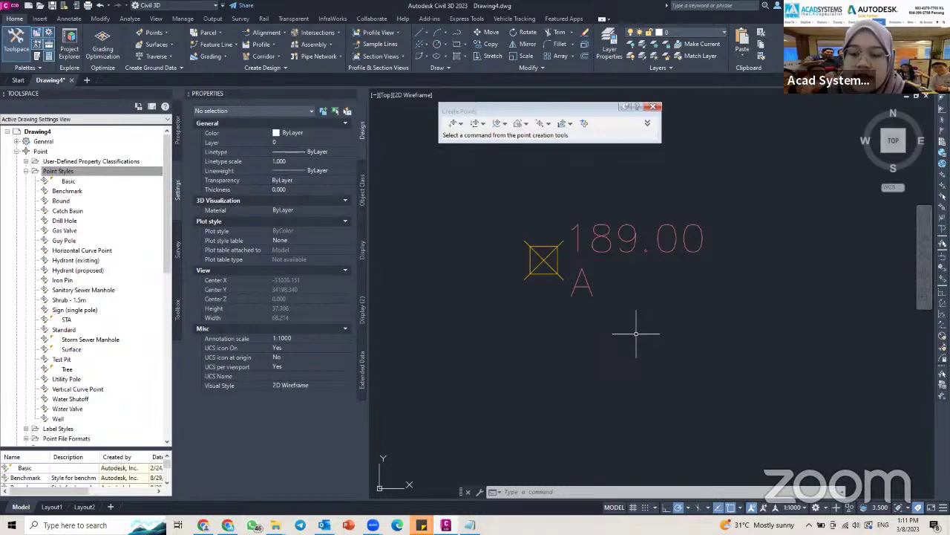
{"action": "left_click", "coordinate": [583, 313]}
{"action": "key", "text": "Escape"}
{"action": "key", "text": "Escape"}
{"action": "left_click", "coordinate": [747, 397]}
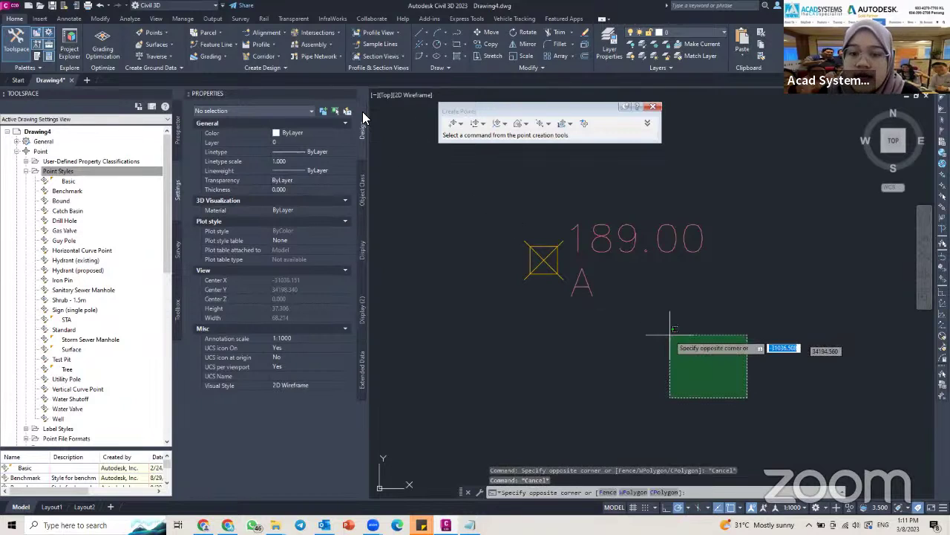
Delete the manually created point labelled A and move the Create Points toolbar slightly down, clear of its old spot
{"action": "left_click", "coordinate": [562, 248]}
{"action": "key", "text": "Delete"}
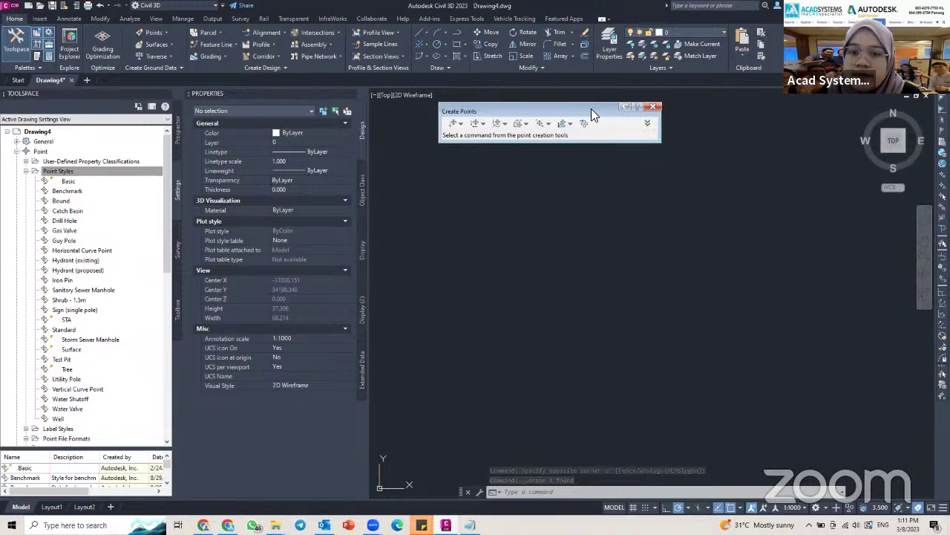
{"action": "left_click_drag", "start_coordinate": [578, 108], "coordinate": [577, 123]}
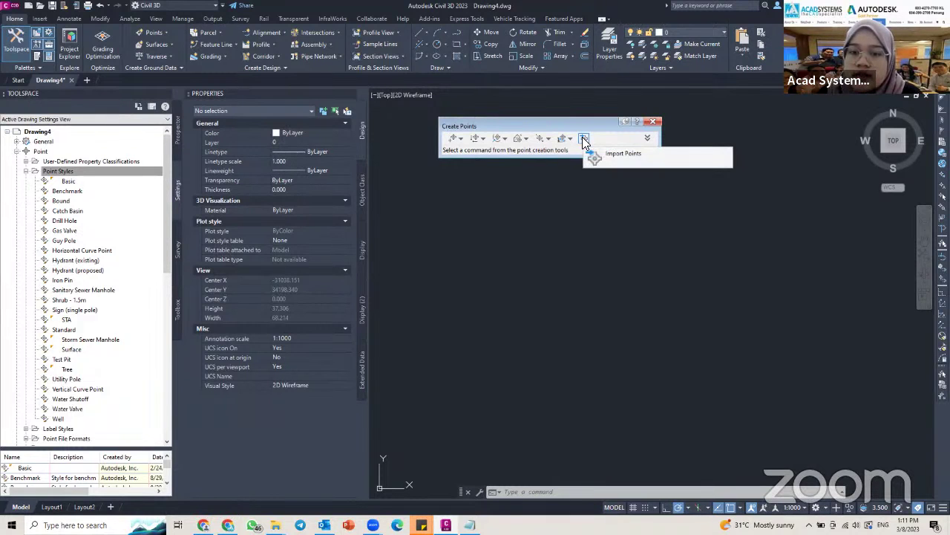
Start importing points and add the text file Topo Survey from the Ch03 folder as the source file
{"action": "left_click", "coordinate": [584, 140]}
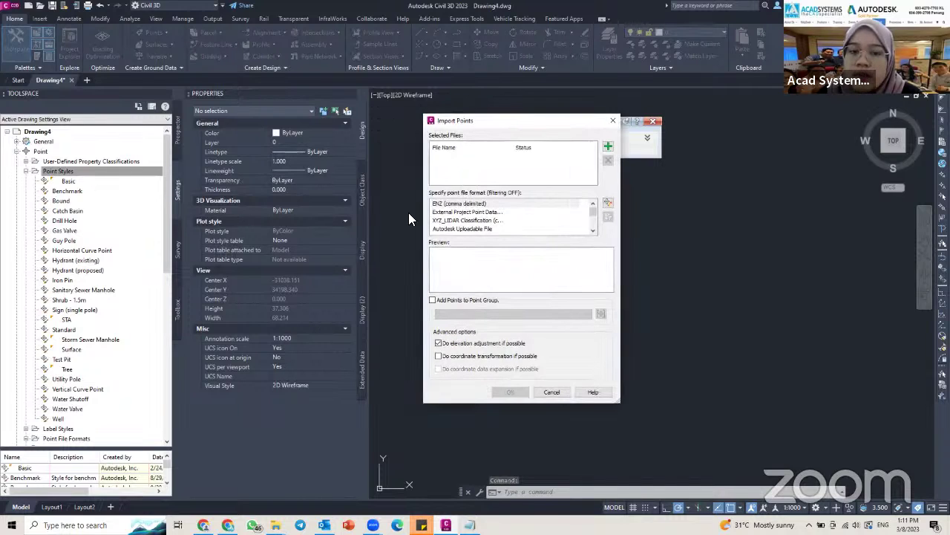
{"action": "left_click", "coordinate": [607, 148]}
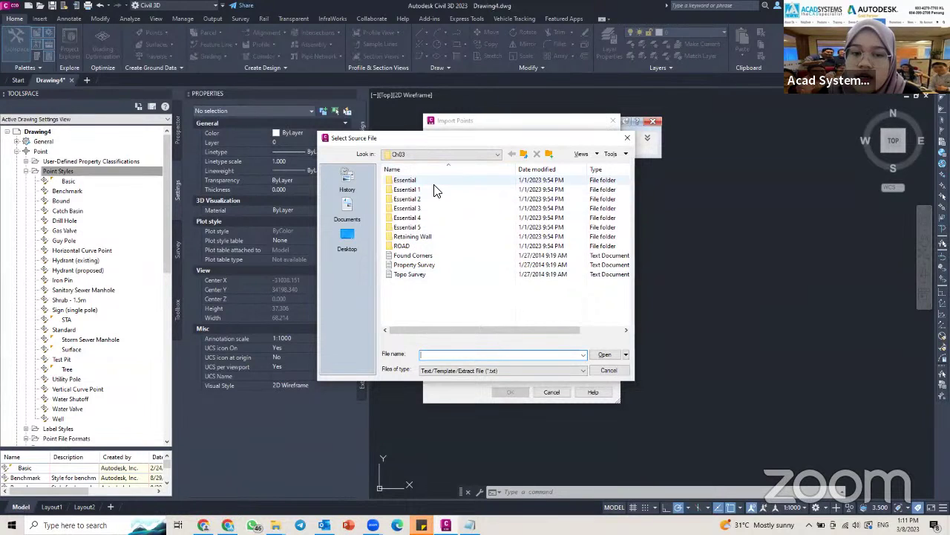
{"action": "left_click", "coordinate": [400, 275]}
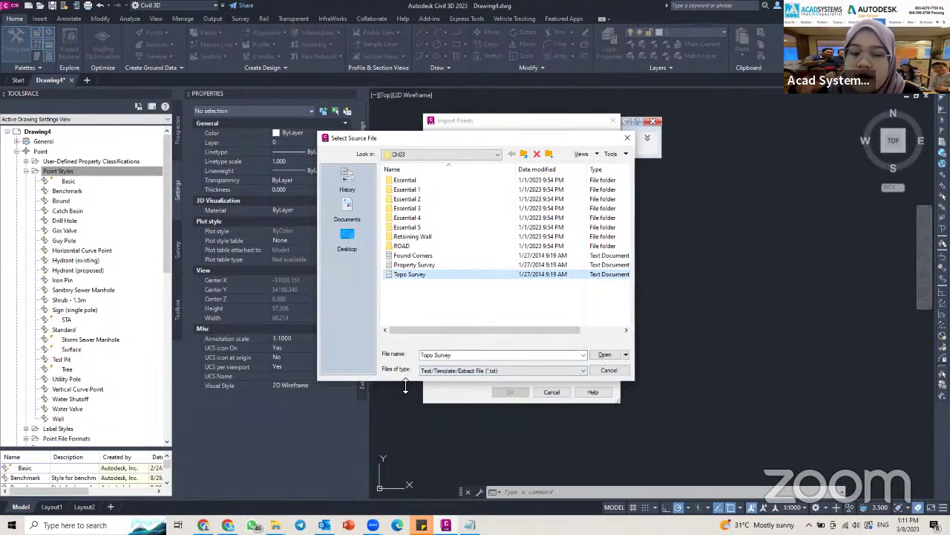
{"action": "left_click", "coordinate": [508, 370]}
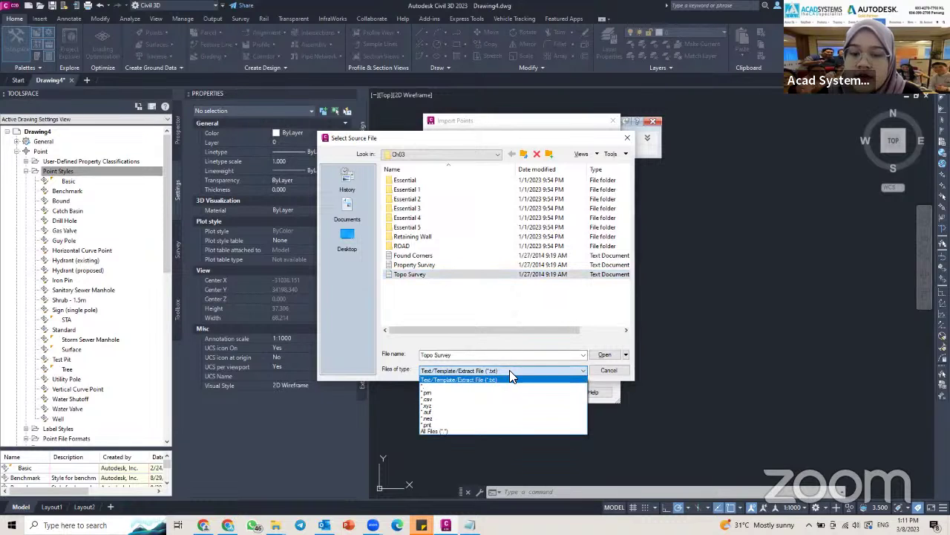
{"action": "left_click", "coordinate": [510, 371]}
{"action": "left_click", "coordinate": [510, 370]}
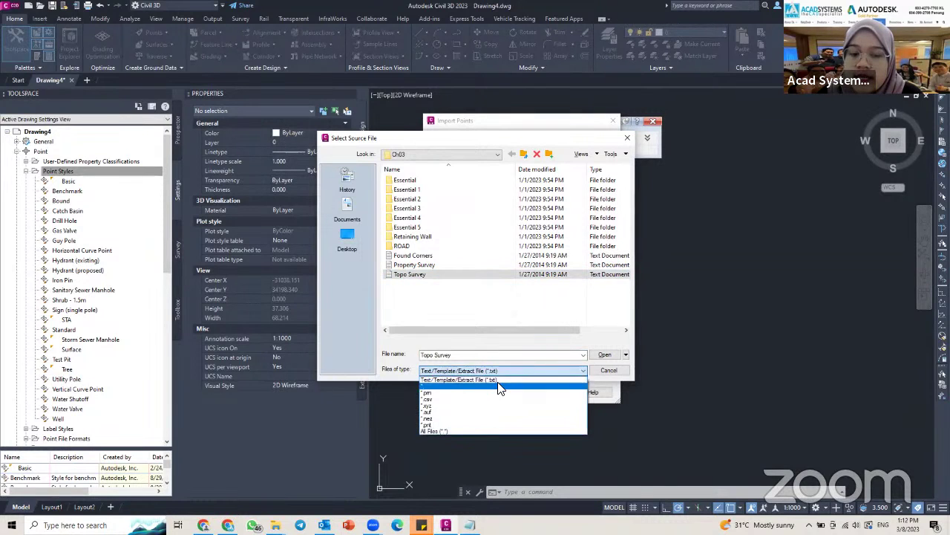
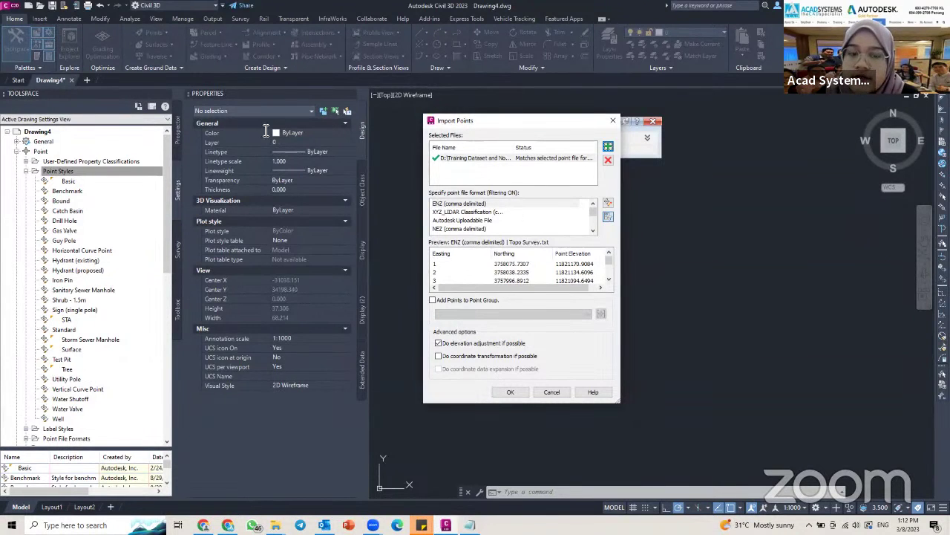
Switch to the Topo Survey file in Notepad and examine the order of the fields in its first record
{"action": "key", "text": "alt+Tab"}
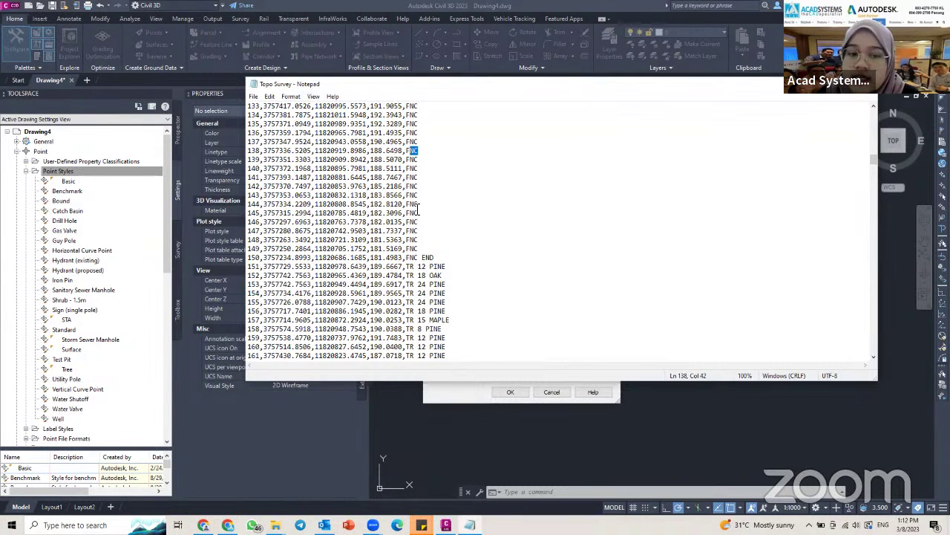
{"action": "scroll", "coordinate": [425, 218], "scroll_direction": "up", "scroll_amount": 20}
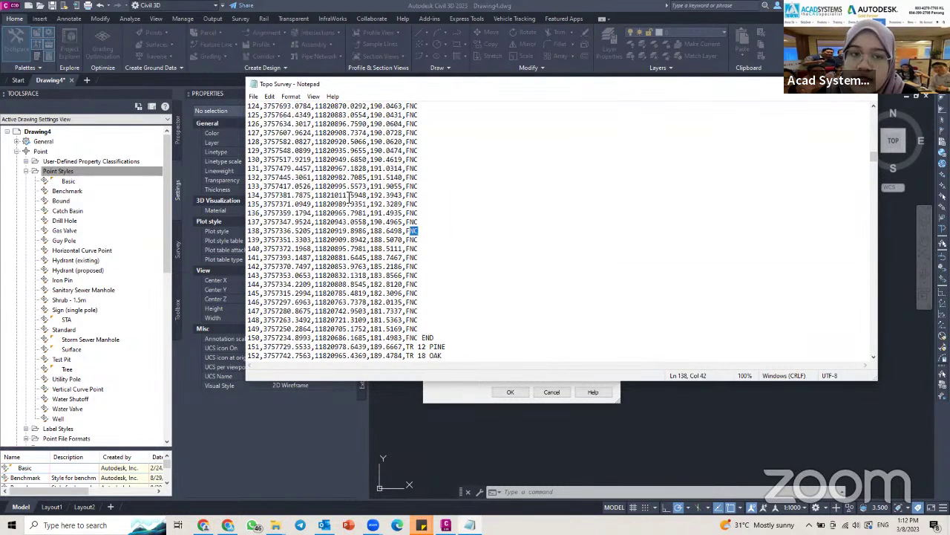
{"action": "scroll", "coordinate": [357, 195], "scroll_direction": "up", "scroll_amount": 18}
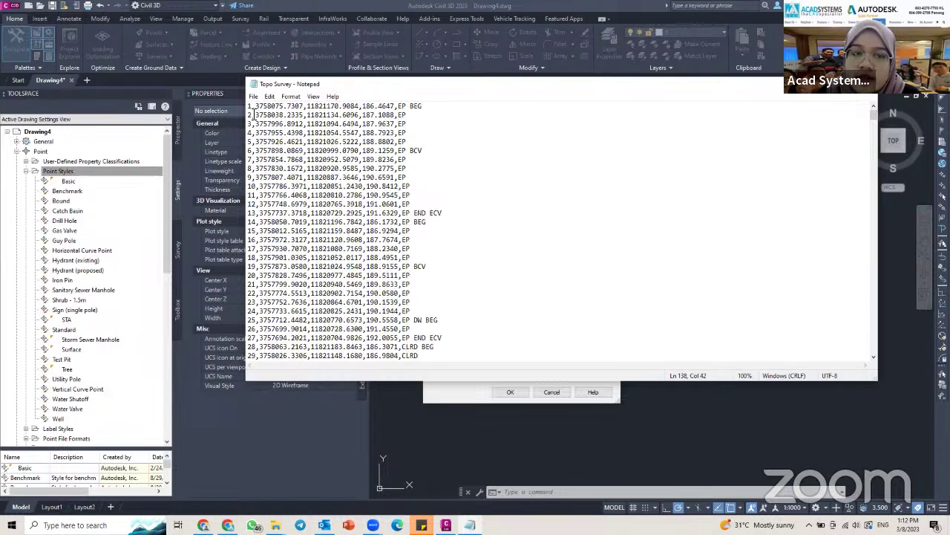
{"action": "left_click", "coordinate": [265, 106]}
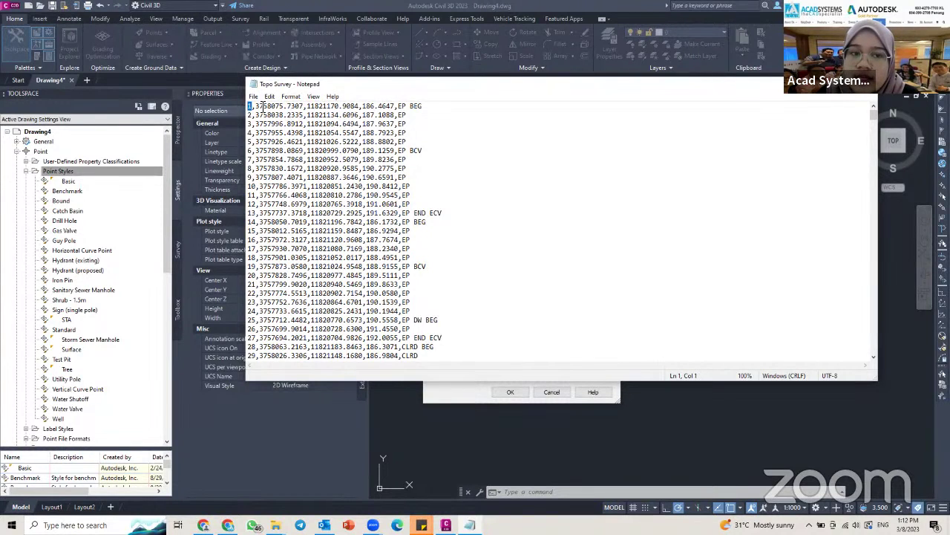
{"action": "left_click_drag", "start_coordinate": [256, 107], "coordinate": [360, 106]}
{"action": "left_click", "coordinate": [257, 106]}
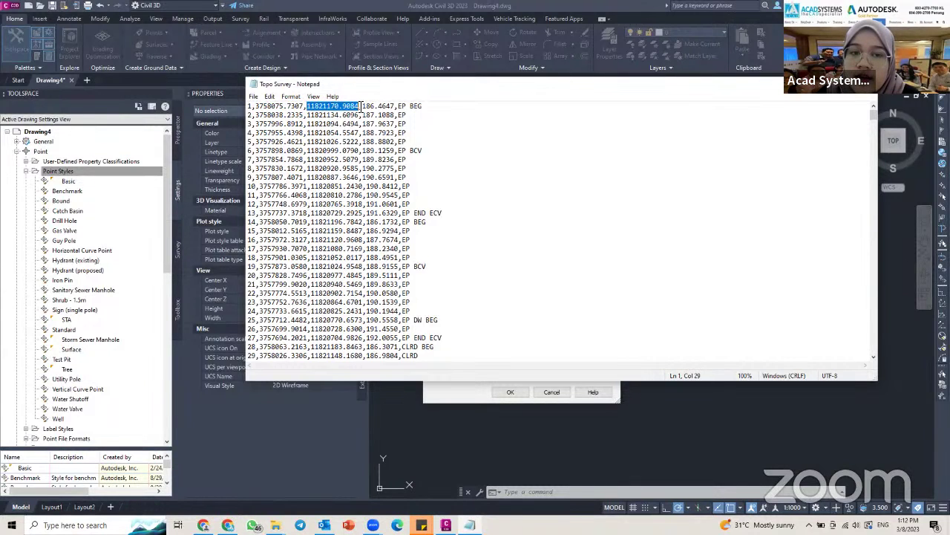
{"action": "left_click_drag", "start_coordinate": [364, 106], "coordinate": [421, 109]}
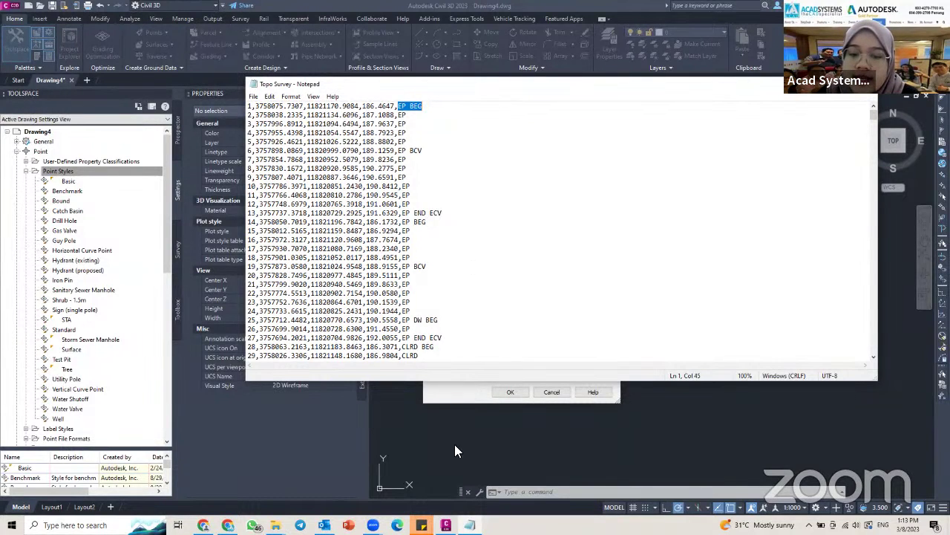
Return to Civil 3D and import the points using the PNEZD (comma delimited) file format
{"action": "left_click", "coordinate": [455, 402]}
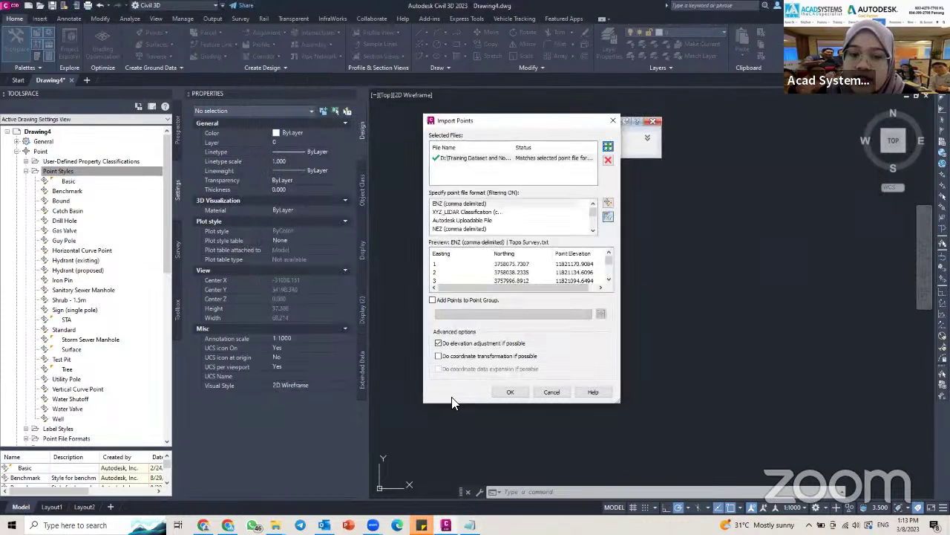
{"action": "scroll", "coordinate": [467, 223], "scroll_direction": "down", "scroll_amount": 3}
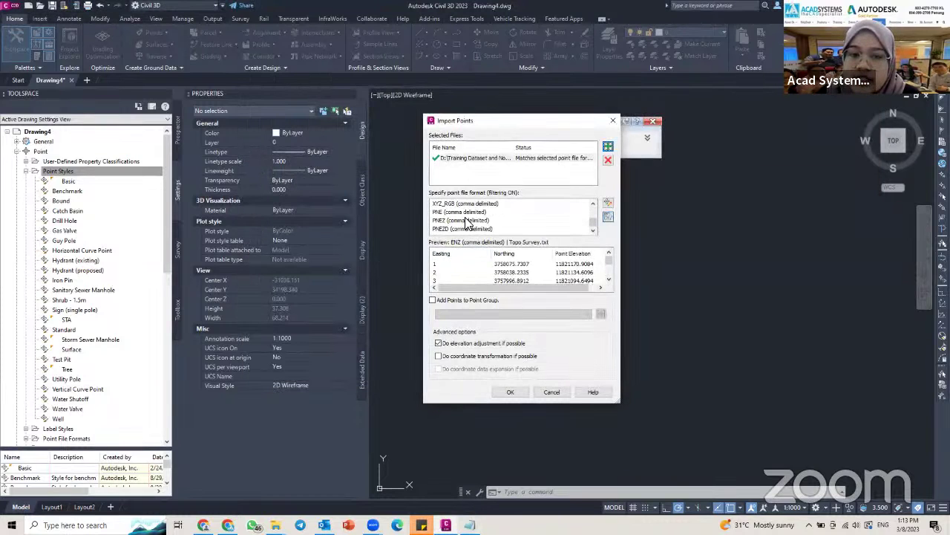
{"action": "left_click", "coordinate": [465, 227]}
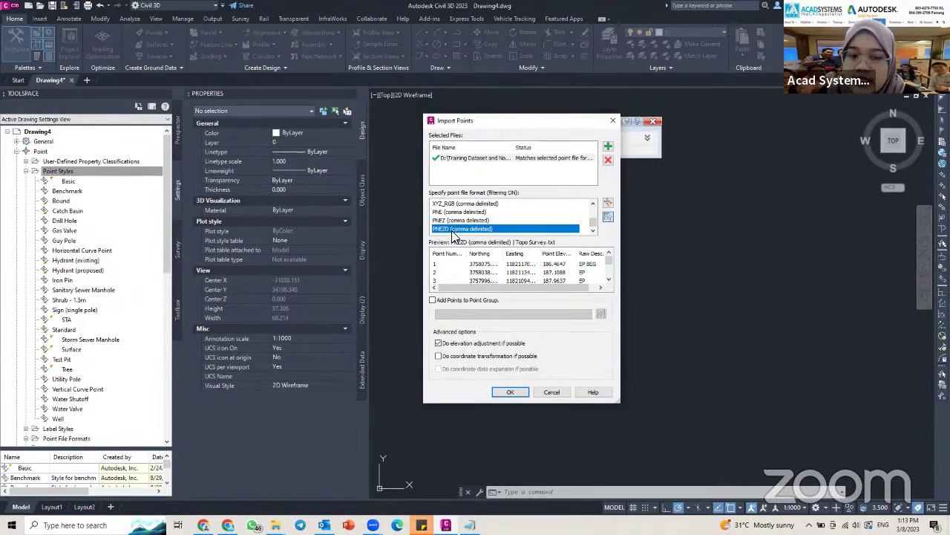
{"action": "left_click", "coordinate": [510, 392]}
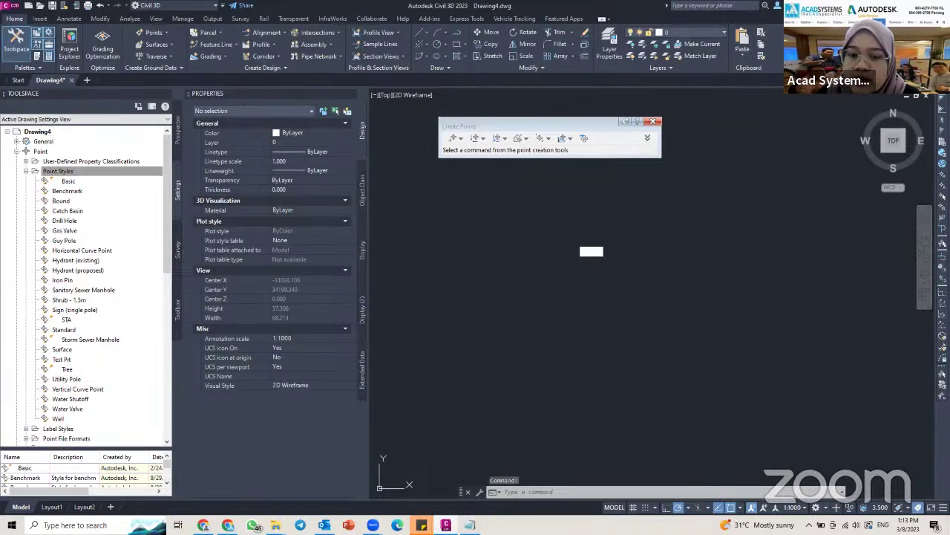
View the full extents of the imported survey points and inspect the markers and labels around the tree points
{"action": "middle_click", "coordinate": [587, 253]}
{"action": "middle_click", "coordinate": [587, 253]}
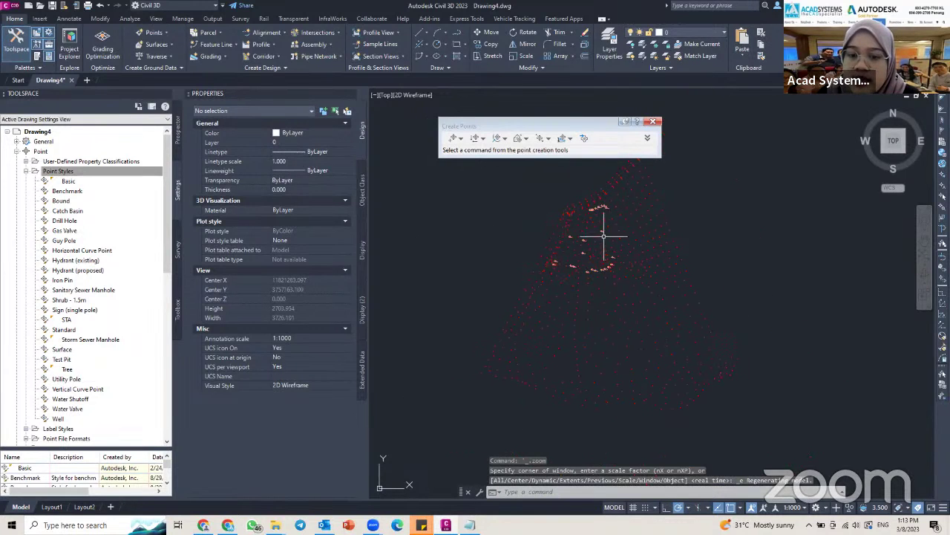
{"action": "scroll", "coordinate": [587, 249], "scroll_direction": "up", "scroll_amount": 3}
{"action": "scroll", "coordinate": [583, 269], "scroll_direction": "up", "scroll_amount": 3}
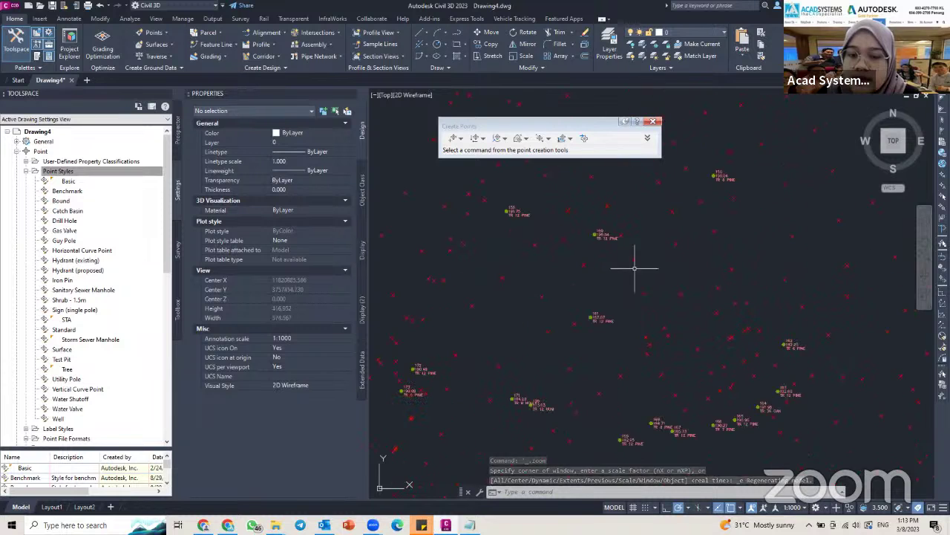
{"action": "scroll", "coordinate": [662, 254], "scroll_direction": "up", "scroll_amount": 5}
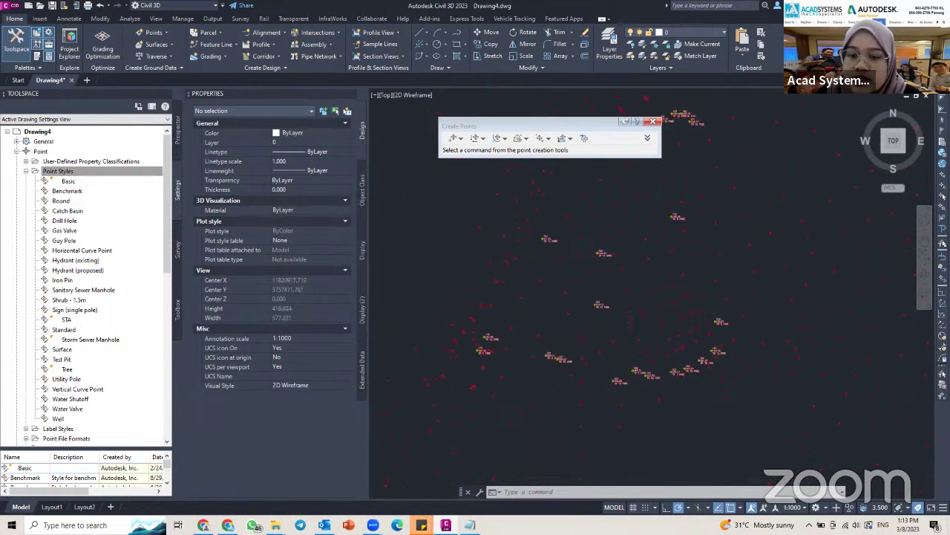
{"action": "scroll", "coordinate": [642, 265], "scroll_direction": "down", "scroll_amount": 7}
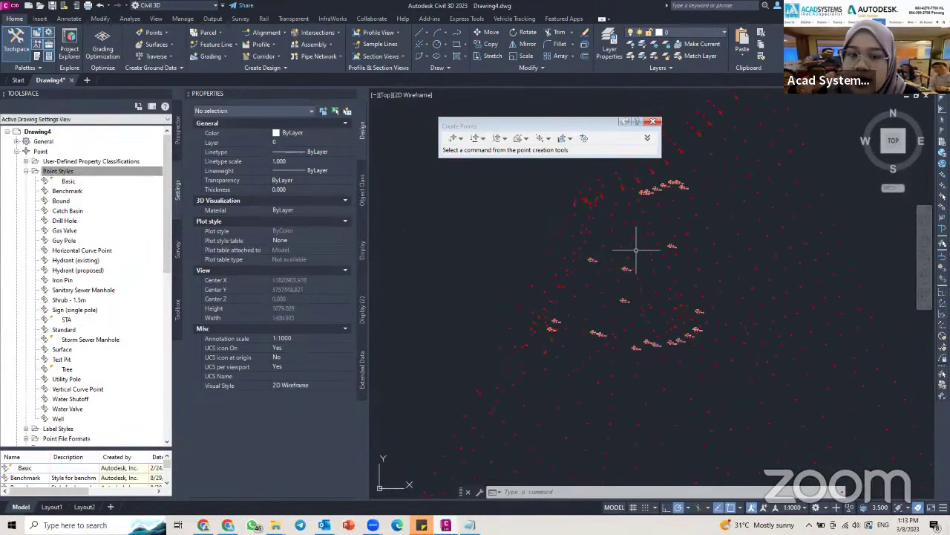
{"action": "scroll", "coordinate": [624, 266], "scroll_direction": "down", "scroll_amount": 3}
{"action": "scroll", "coordinate": [605, 274], "scroll_direction": "up", "scroll_amount": 4}
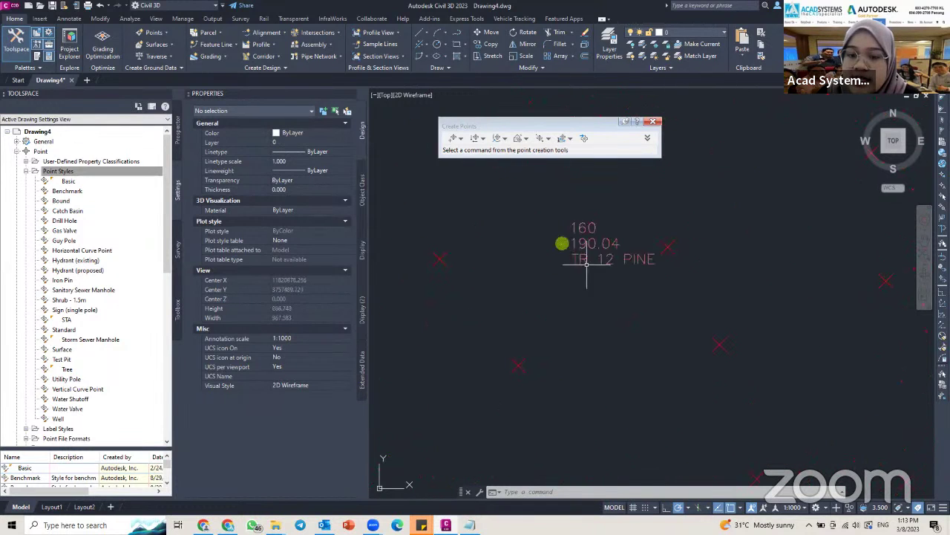
Compare the raw description, point style and label style of tree point 160 with those of a nearby cross-marked point
{"action": "left_click", "coordinate": [562, 243]}
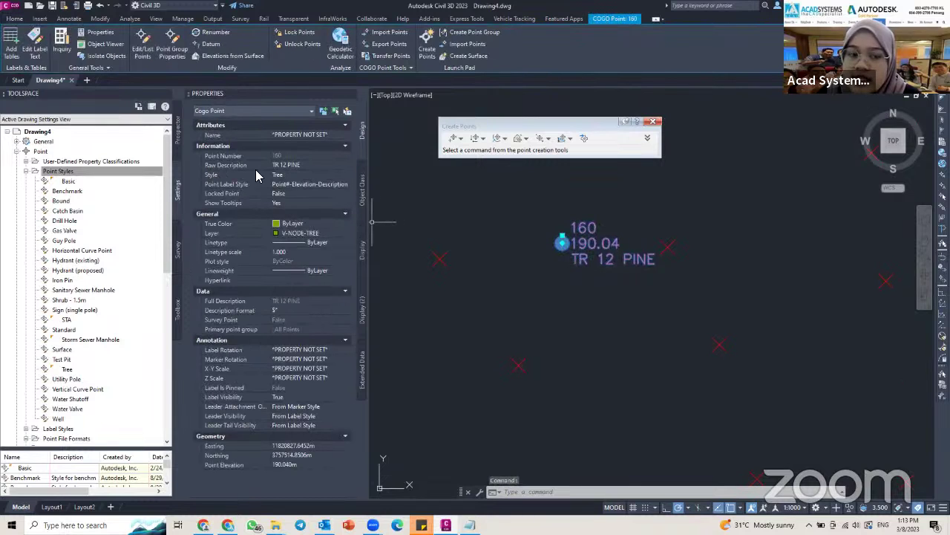
{"action": "scroll", "coordinate": [668, 259], "scroll_direction": "down", "scroll_amount": 5}
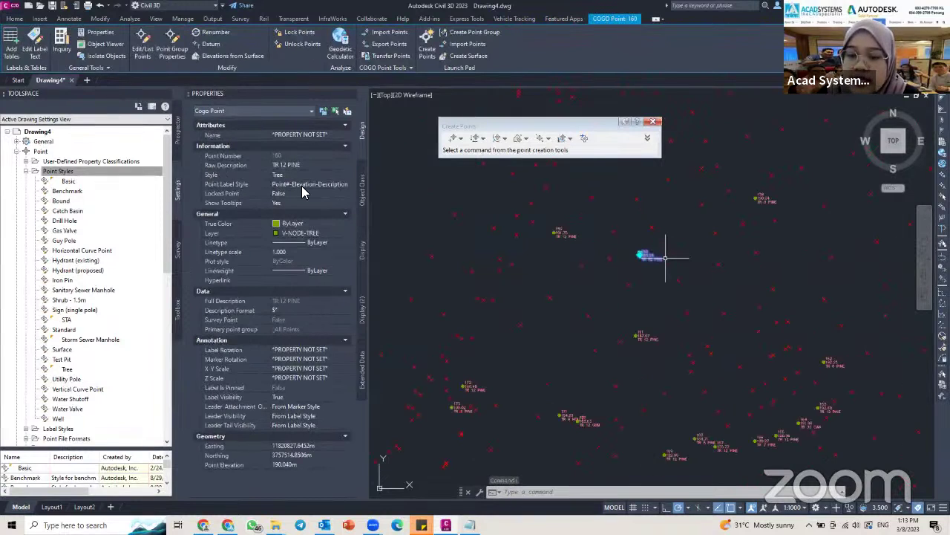
{"action": "scroll", "coordinate": [660, 279], "scroll_direction": "up", "scroll_amount": 3}
{"action": "left_click", "coordinate": [663, 261]}
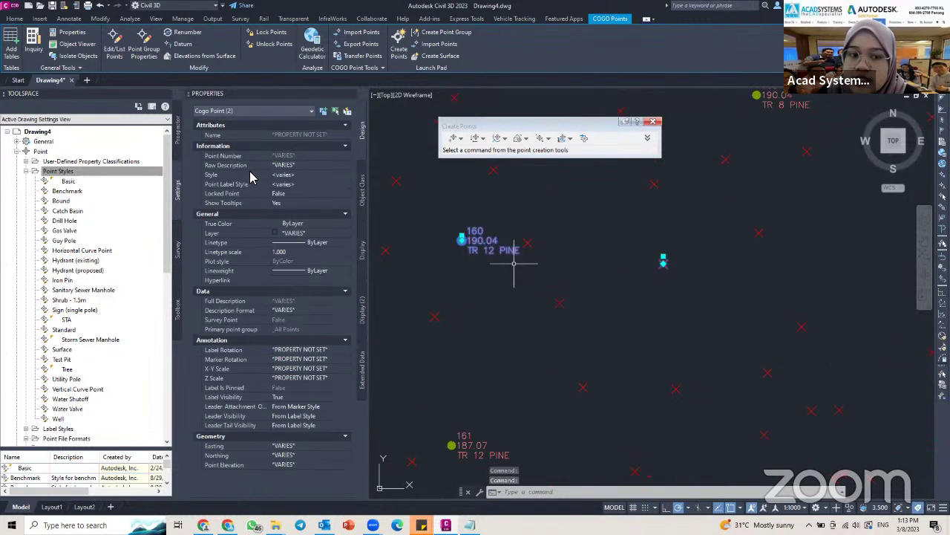
{"action": "key", "text": "Escape"}
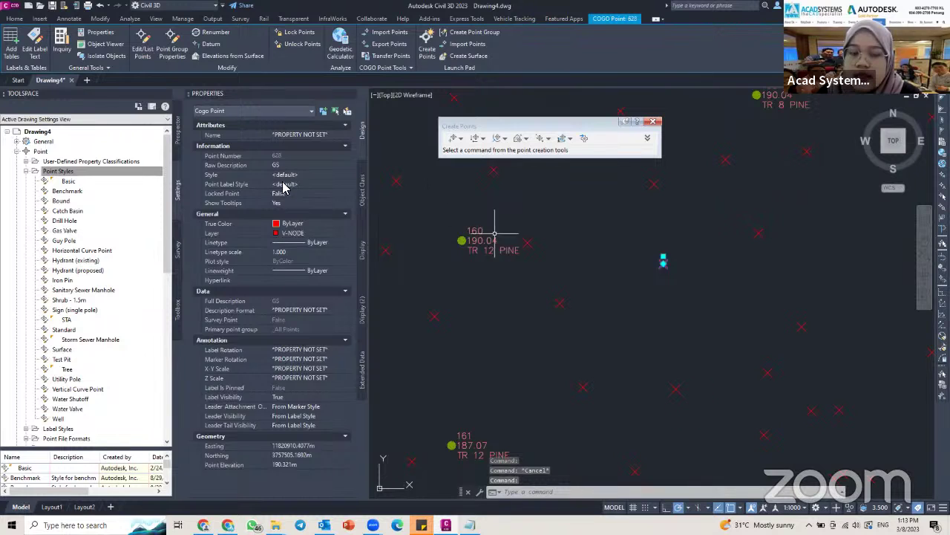
{"action": "key", "text": "Escape"}
Examine the overall point cloud and the difference between the labelled tree point 161 and the surrounding unlabelled points
{"action": "scroll", "coordinate": [635, 293], "scroll_direction": "down", "scroll_amount": 3}
{"action": "scroll", "coordinate": [635, 293], "scroll_direction": "down", "scroll_amount": 3}
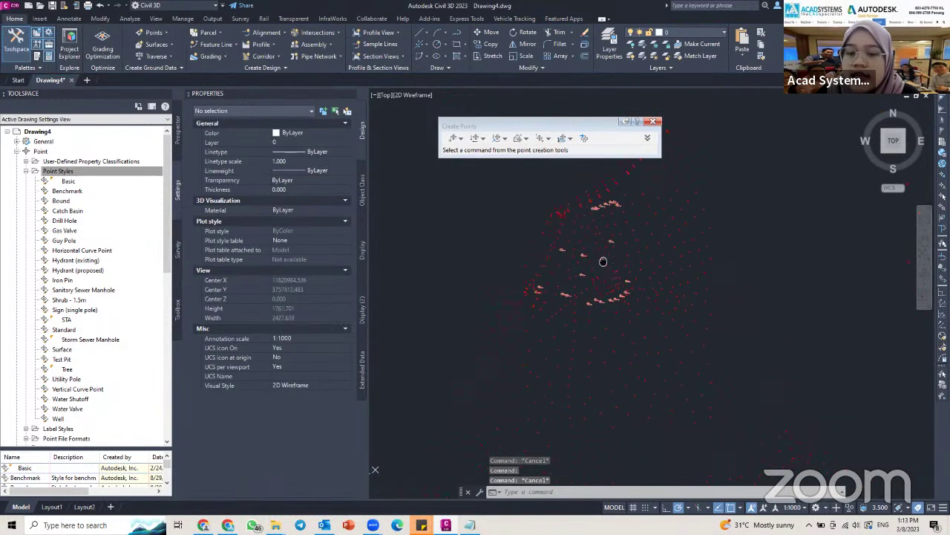
{"action": "scroll", "coordinate": [616, 263], "scroll_direction": "up", "scroll_amount": 2}
{"action": "scroll", "coordinate": [630, 270], "scroll_direction": "down", "scroll_amount": 2}
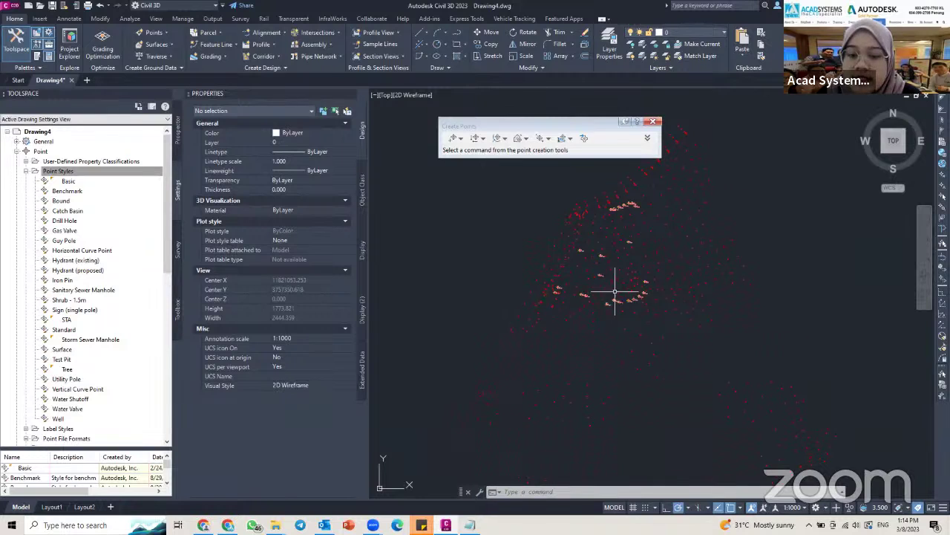
{"action": "scroll", "coordinate": [584, 288], "scroll_direction": "up", "scroll_amount": 5}
{"action": "scroll", "coordinate": [584, 288], "scroll_direction": "up", "scroll_amount": 5}
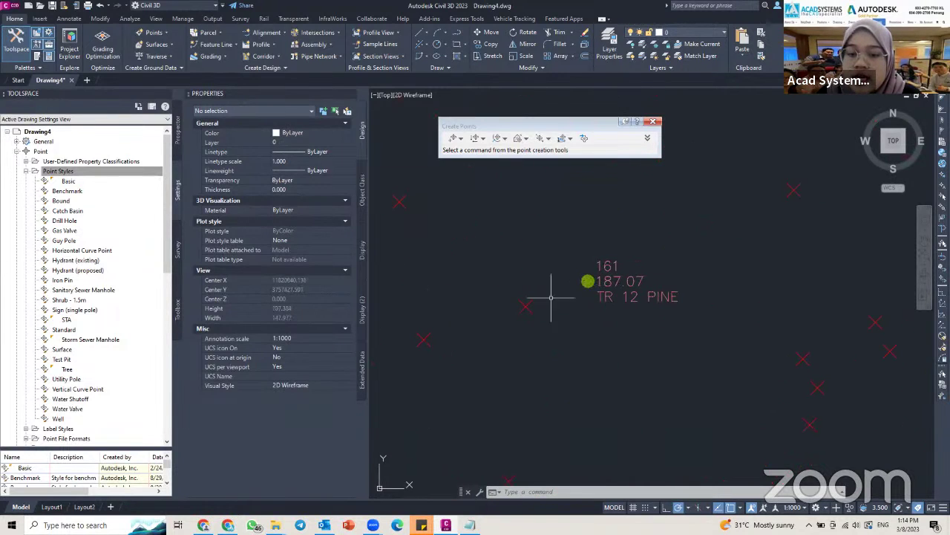
{"action": "scroll", "coordinate": [701, 263], "scroll_direction": "down", "scroll_amount": 5}
{"action": "scroll", "coordinate": [587, 248], "scroll_direction": "up", "scroll_amount": 4}
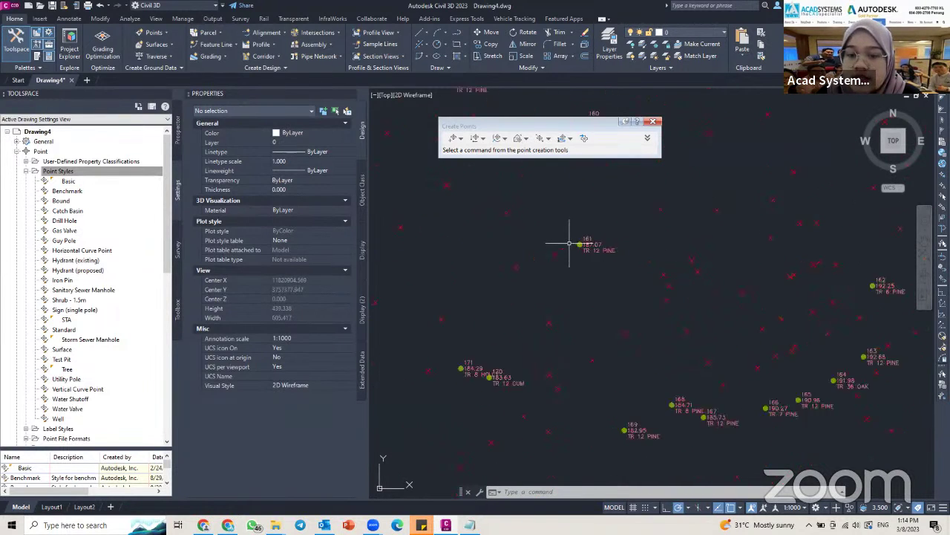
Open the keys of the Civil 3D description key set for editing
{"action": "left_click", "coordinate": [26, 171]}
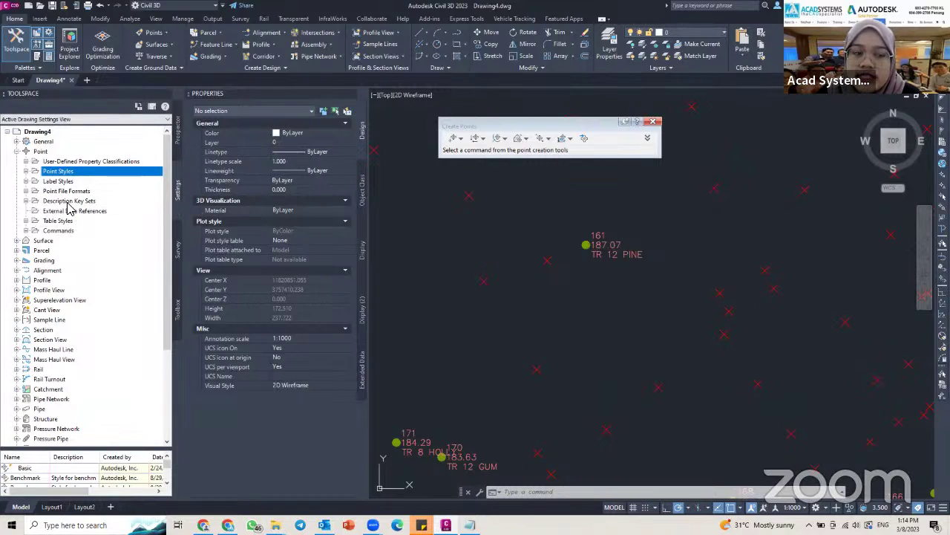
{"action": "left_click", "coordinate": [26, 201]}
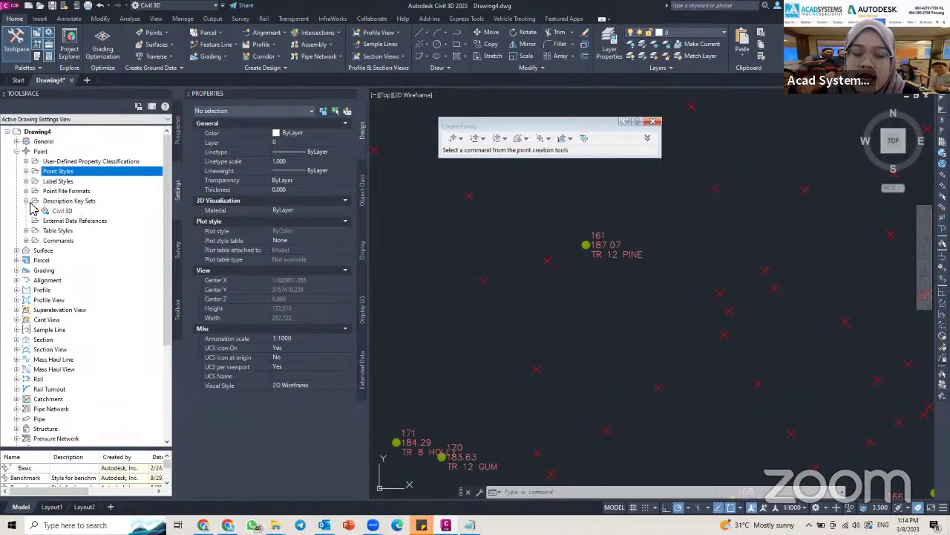
{"action": "left_click", "coordinate": [62, 213]}
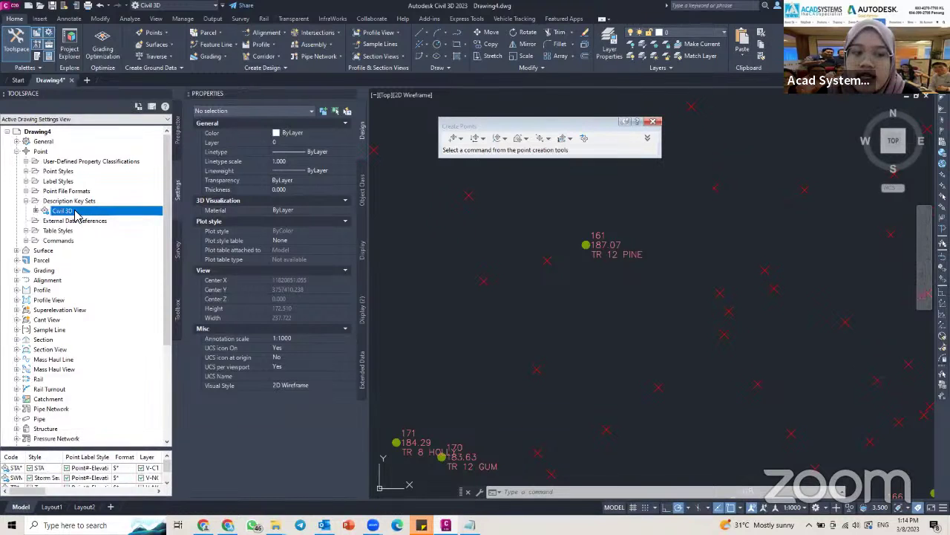
{"action": "right_click", "coordinate": [67, 214]}
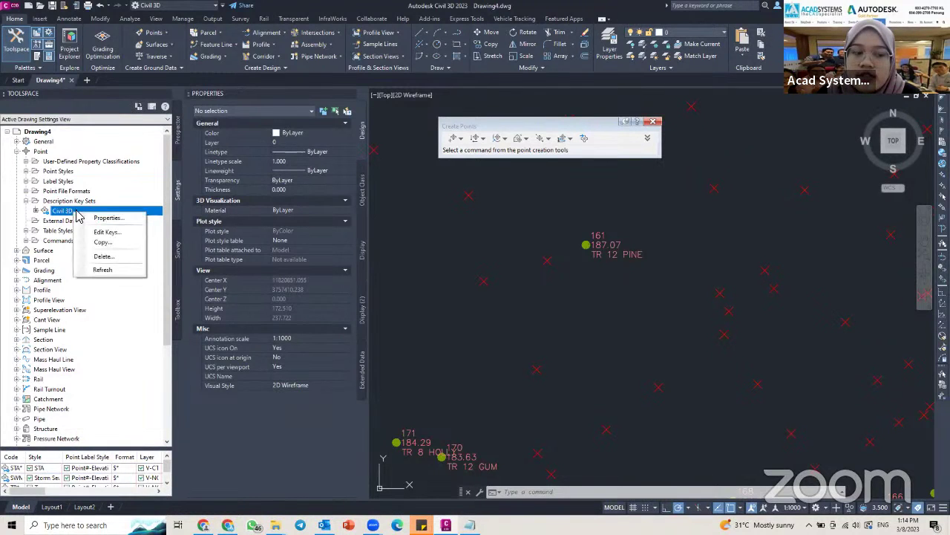
{"action": "left_click", "coordinate": [109, 235]}
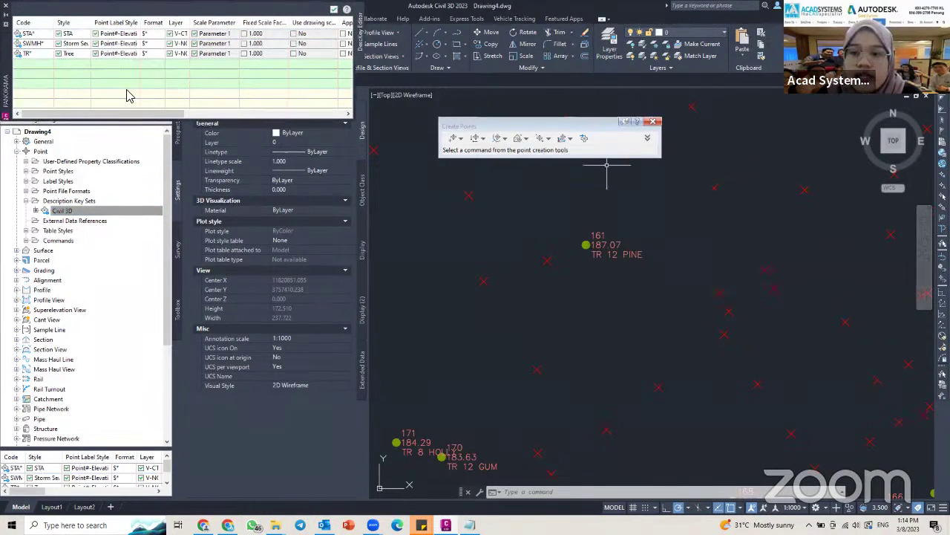
Add a new description key below the TR* key in the Civil 3D key set
{"action": "left_click", "coordinate": [34, 56]}
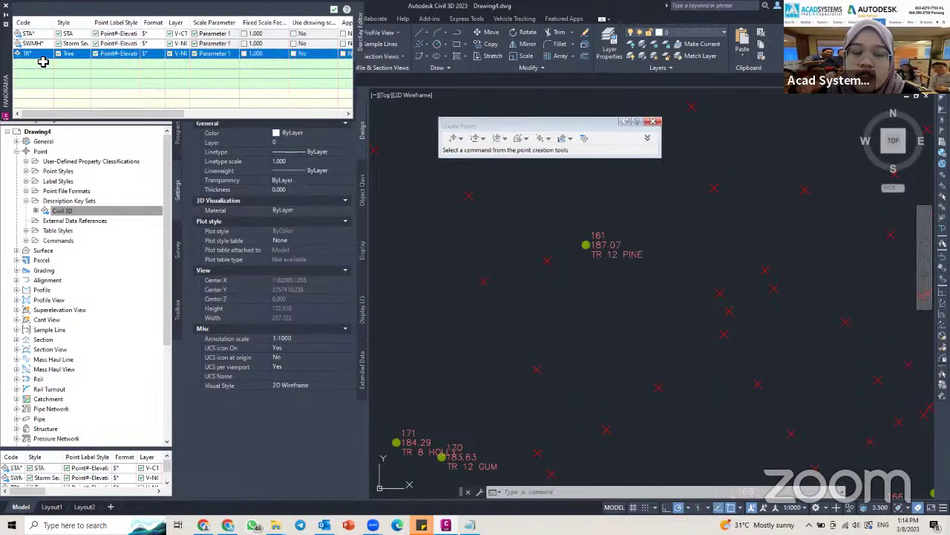
{"action": "right_click", "coordinate": [43, 57]}
{"action": "key", "text": "Escape"}
{"action": "right_click", "coordinate": [46, 56]}
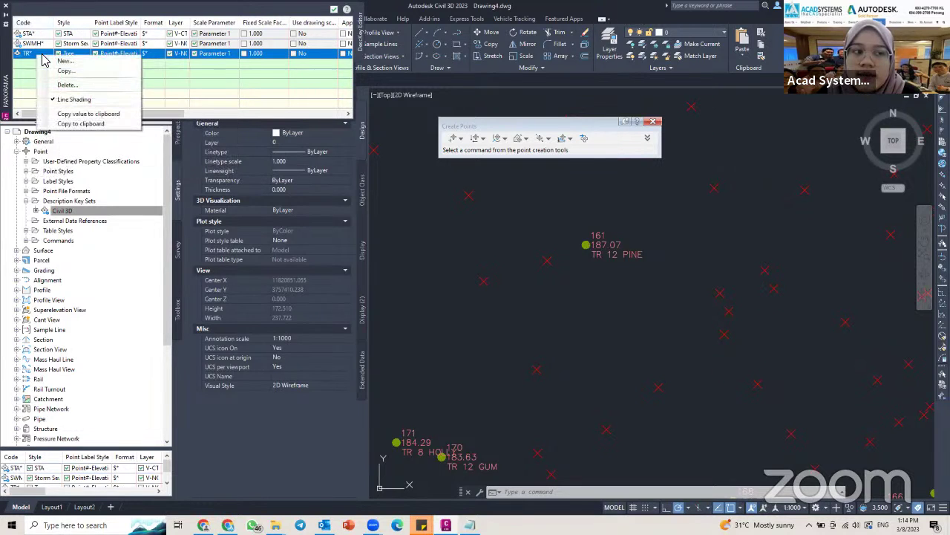
{"action": "left_click", "coordinate": [63, 64]}
{"action": "left_click", "coordinate": [48, 66]}
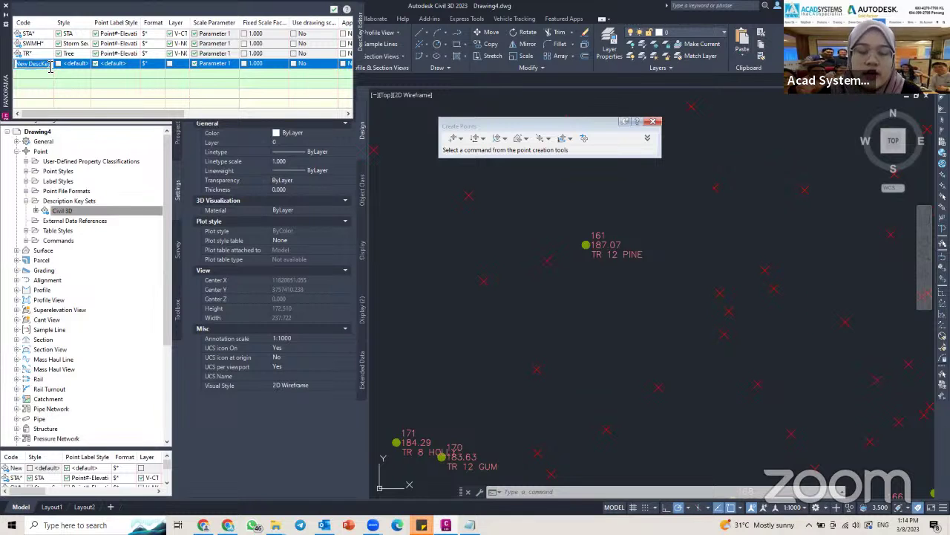
Check the EP description in the Topo Survey text file and set the new key's code to EP*
{"action": "left_click", "coordinate": [470, 525]}
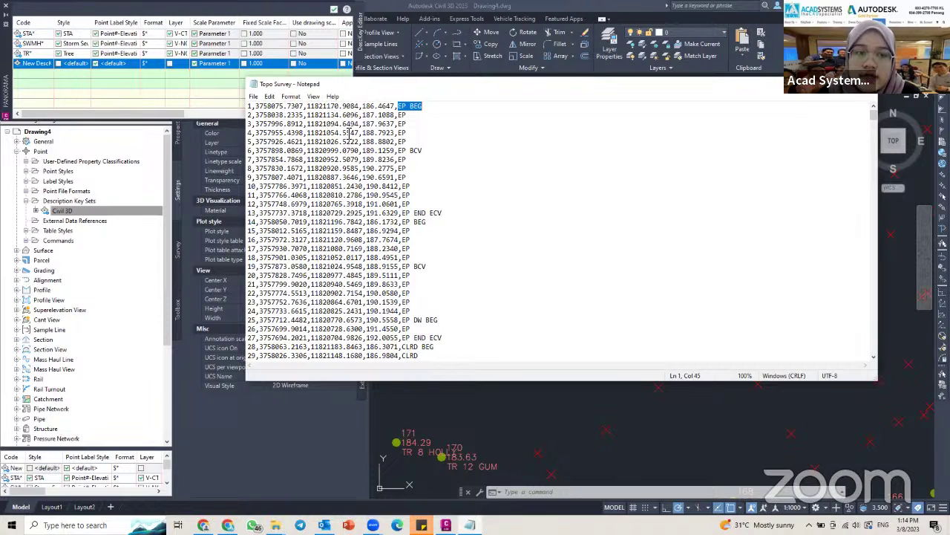
{"action": "double_click", "coordinate": [406, 187]}
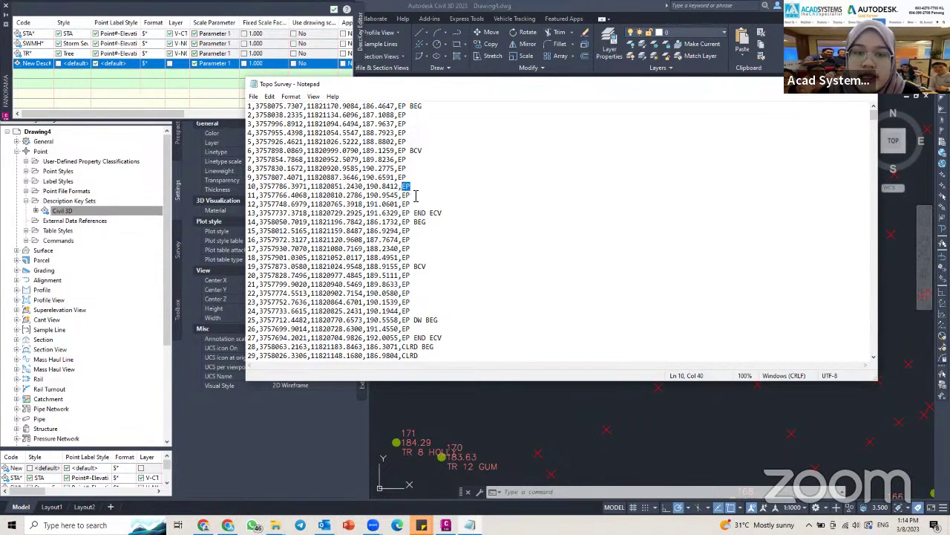
{"action": "left_click", "coordinate": [45, 65]}
{"action": "left_click", "coordinate": [46, 65]}
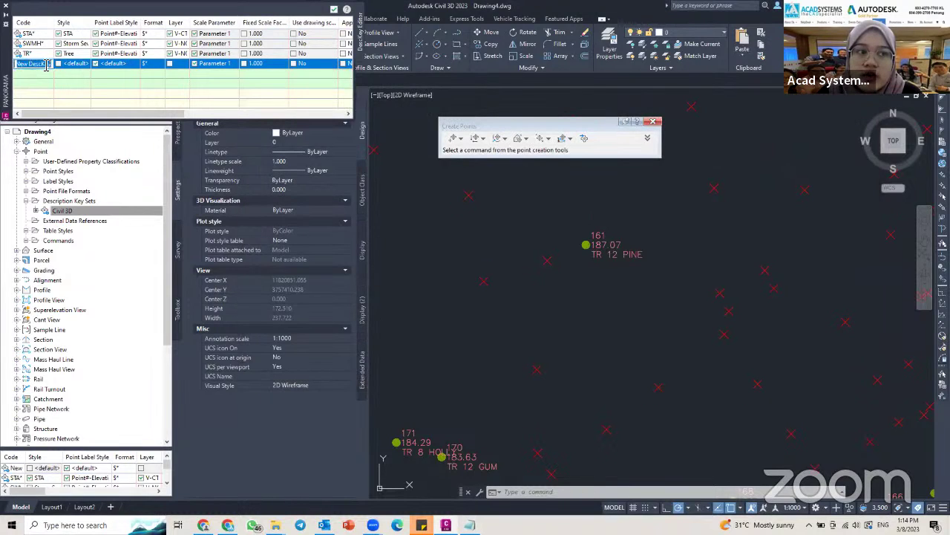
{"action": "type", "text": "EP"}
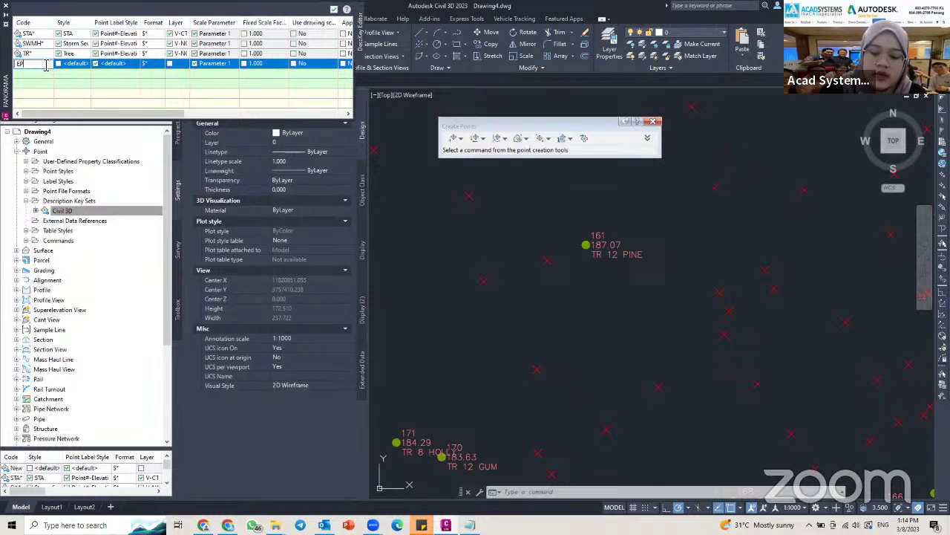
{"action": "type", "text": "*"}
{"action": "key", "text": "Return"}
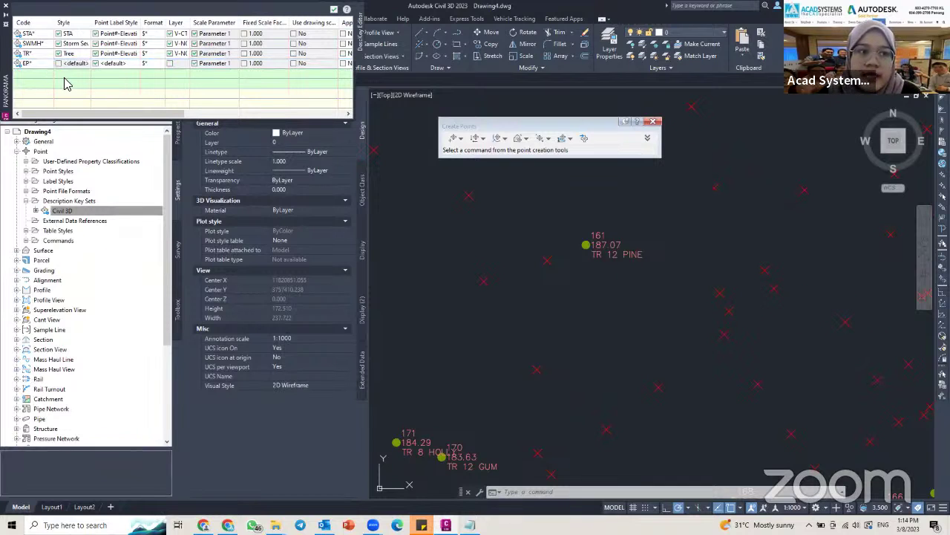
Enable a point style override for the EP* key and assign the Surface point style
{"action": "left_click", "coordinate": [71, 66]}
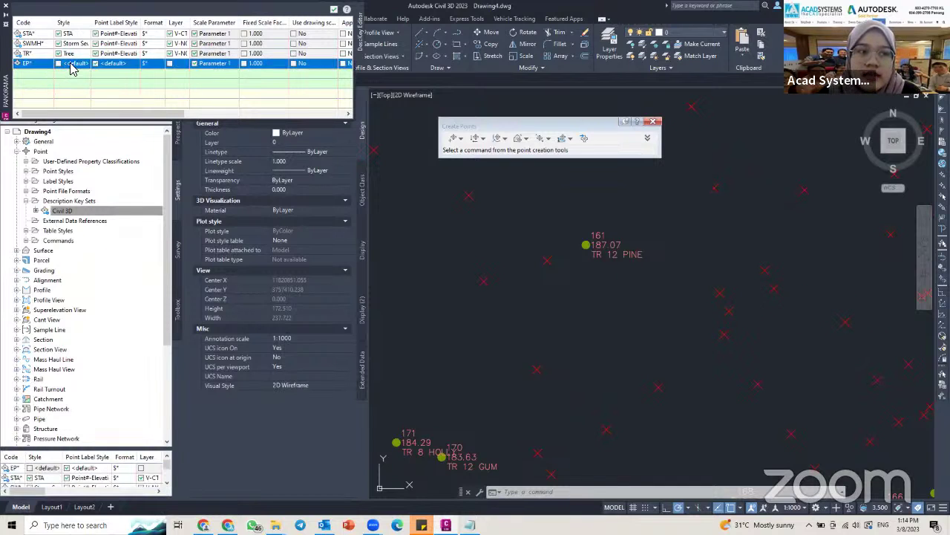
{"action": "left_click", "coordinate": [83, 65]}
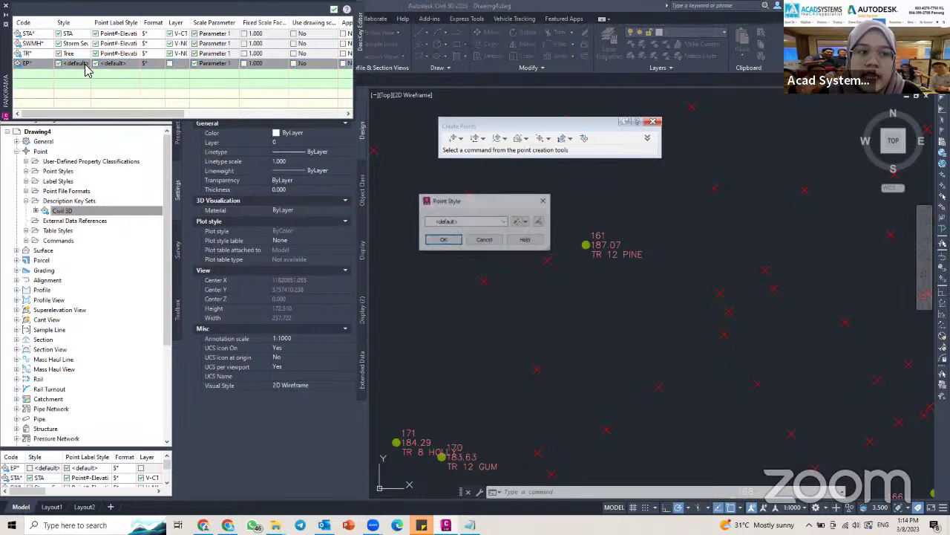
{"action": "left_click", "coordinate": [448, 221]}
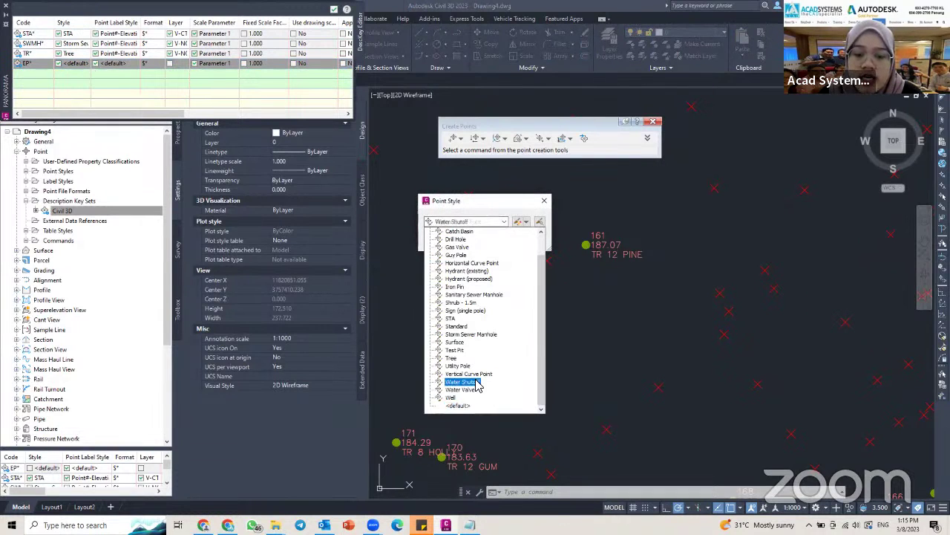
{"action": "left_click", "coordinate": [464, 346]}
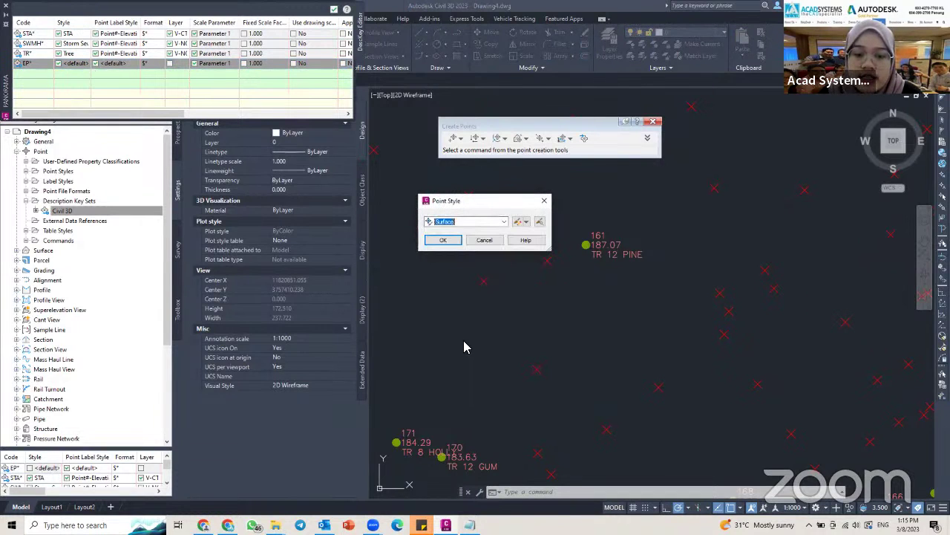
{"action": "left_click", "coordinate": [443, 243]}
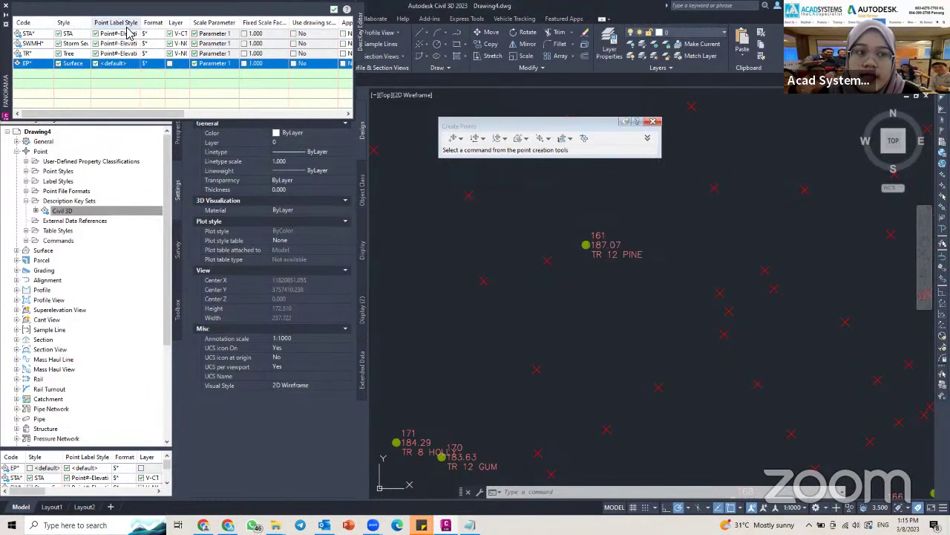
Set the EP* key's point label style to Elevation Only and close the description key editor
{"action": "left_click", "coordinate": [137, 65]}
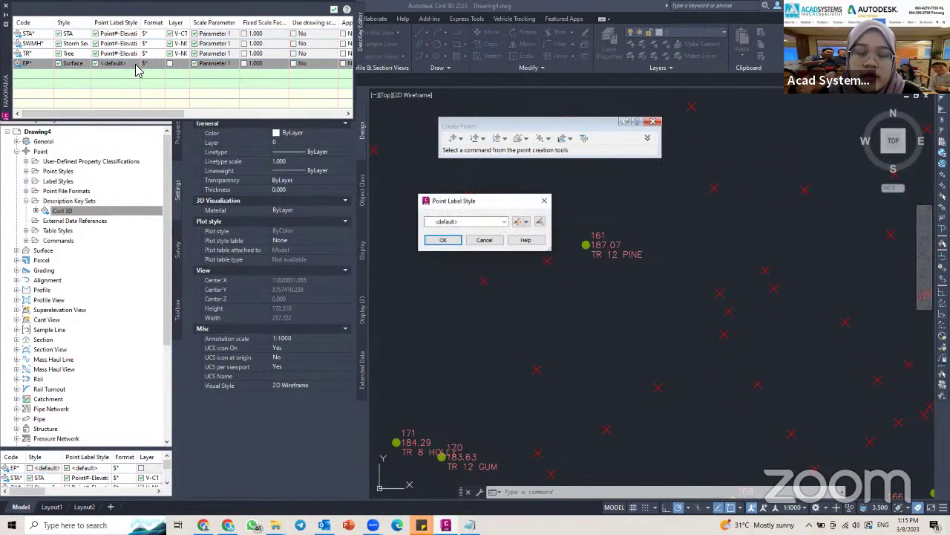
{"action": "left_click", "coordinate": [453, 222]}
{"action": "left_click", "coordinate": [469, 247]}
{"action": "left_click", "coordinate": [451, 242]}
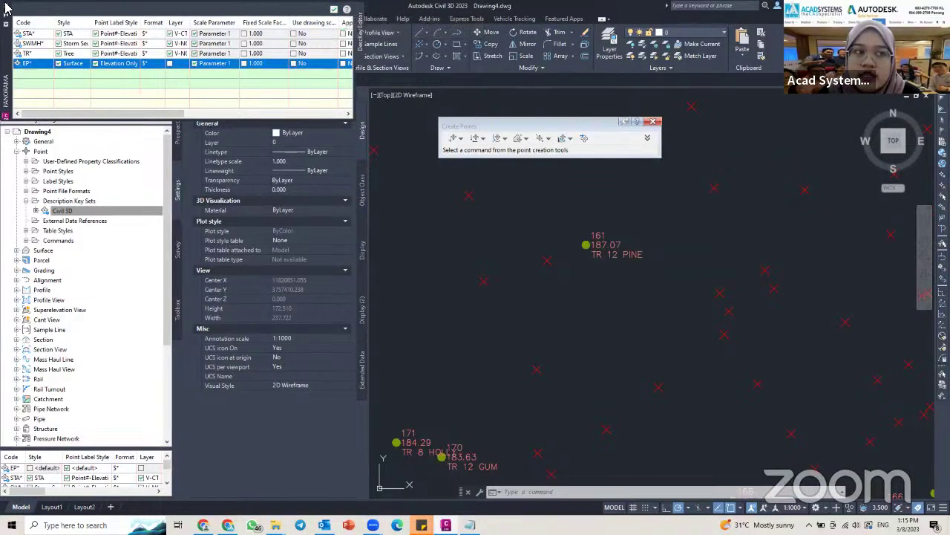
{"action": "left_click", "coordinate": [334, 11]}
Apply the description keys to the _All Points point group
{"action": "left_click", "coordinate": [95, 211]}
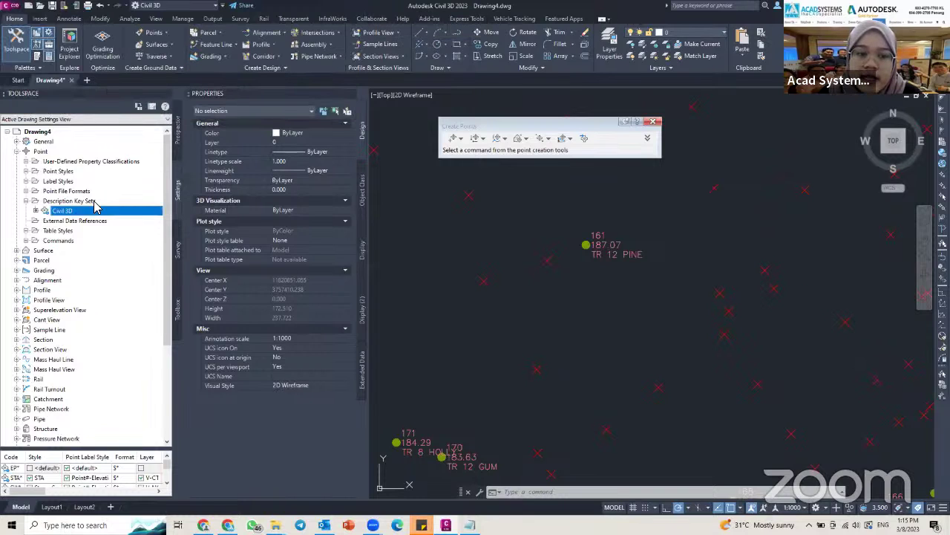
{"action": "left_click", "coordinate": [179, 138]}
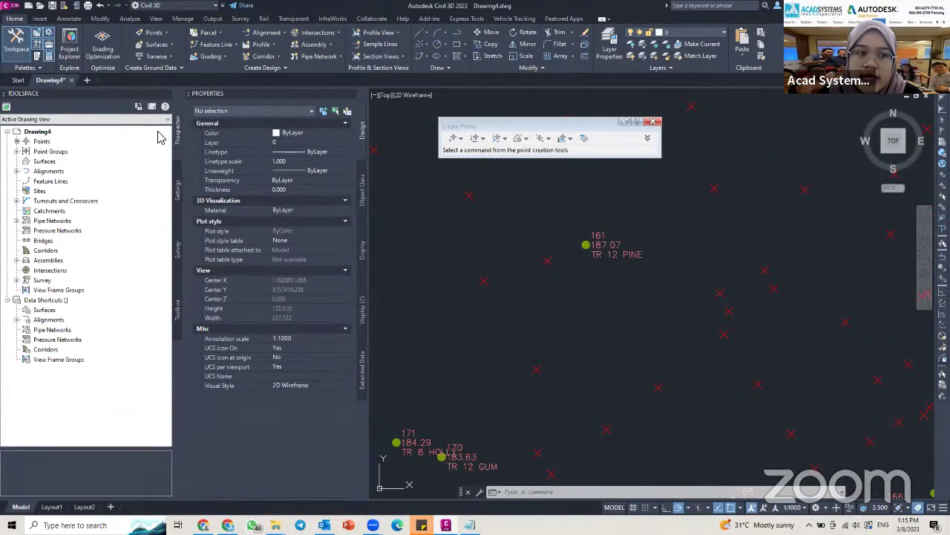
{"action": "left_click", "coordinate": [17, 151]}
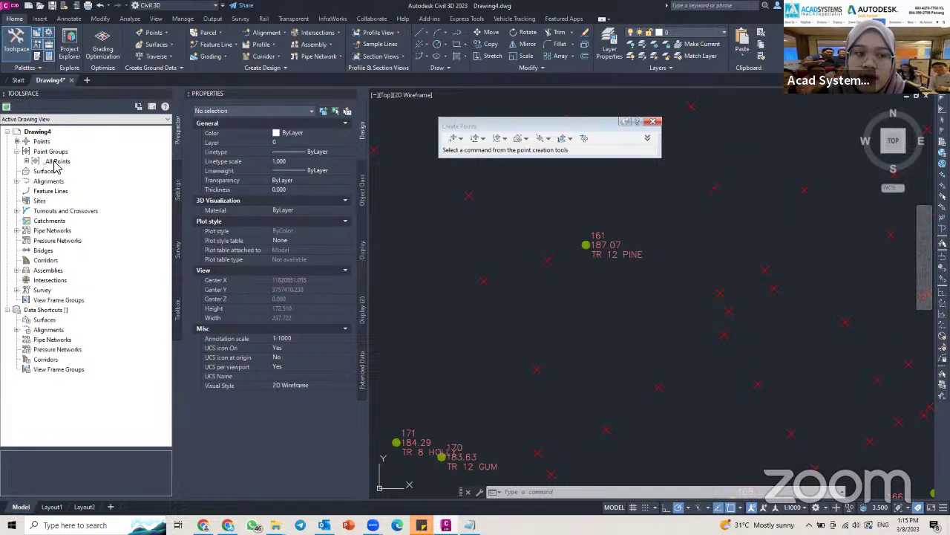
{"action": "left_click", "coordinate": [58, 162]}
{"action": "right_click", "coordinate": [63, 163]}
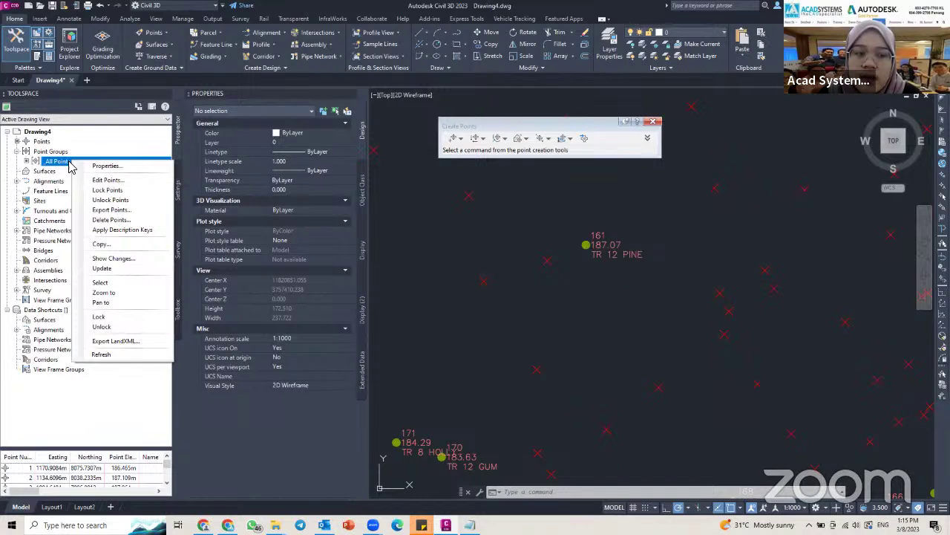
{"action": "left_click", "coordinate": [104, 230]}
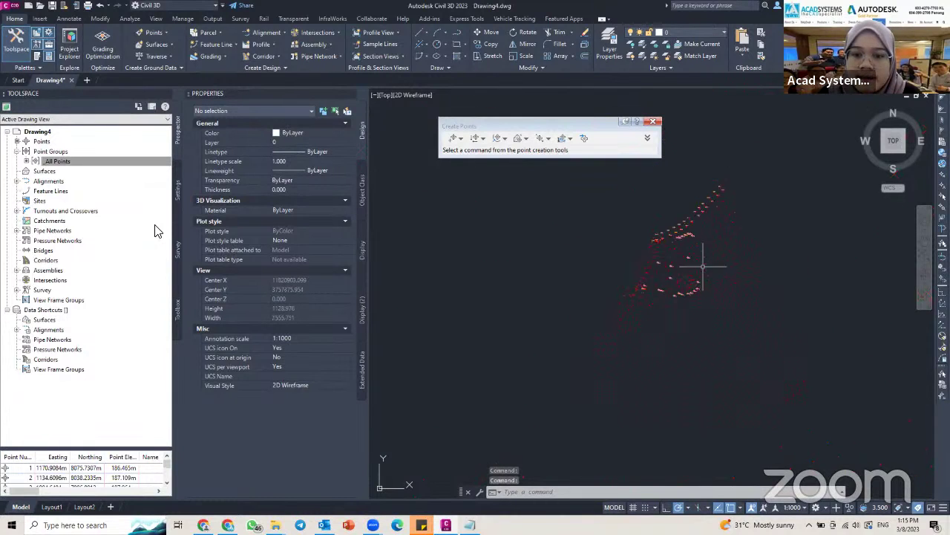
Examine the markers and elevation labels of the EP points and recheck the descriptions in the Topo Survey text file
{"action": "scroll", "coordinate": [628, 275], "scroll_direction": "up", "scroll_amount": 5}
{"action": "scroll", "coordinate": [644, 310], "scroll_direction": "up", "scroll_amount": 8}
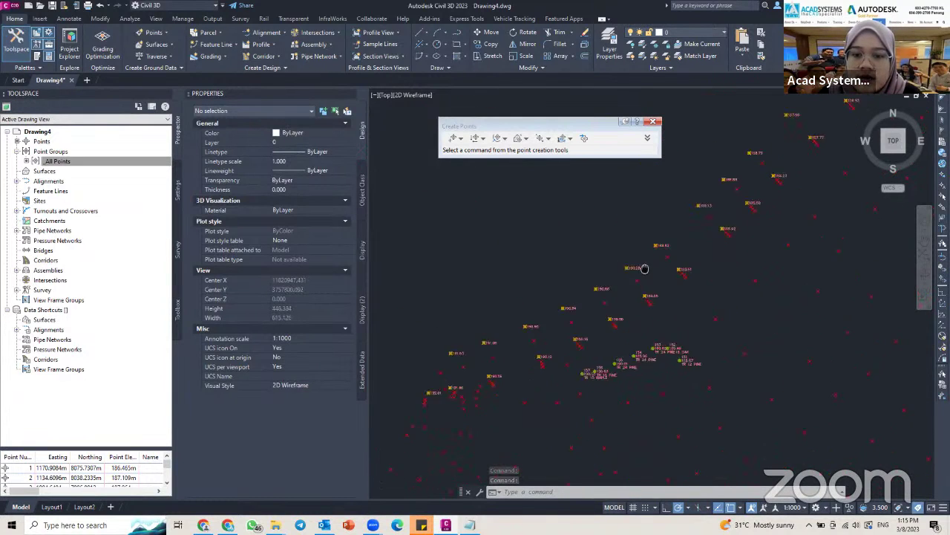
{"action": "scroll", "coordinate": [567, 258], "scroll_direction": "down", "scroll_amount": 6}
{"action": "scroll", "coordinate": [573, 287], "scroll_direction": "down", "scroll_amount": 4}
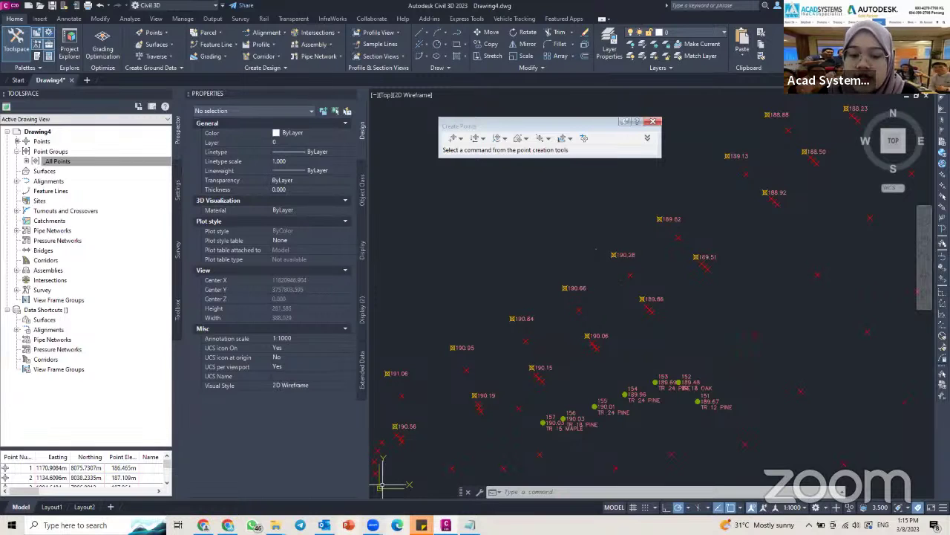
{"action": "left_click", "coordinate": [469, 525]}
{"action": "left_click_drag", "start_coordinate": [413, 294], "coordinate": [407, 287]}
{"action": "left_click", "coordinate": [421, 311]}
{"action": "left_click", "coordinate": [518, 394]}
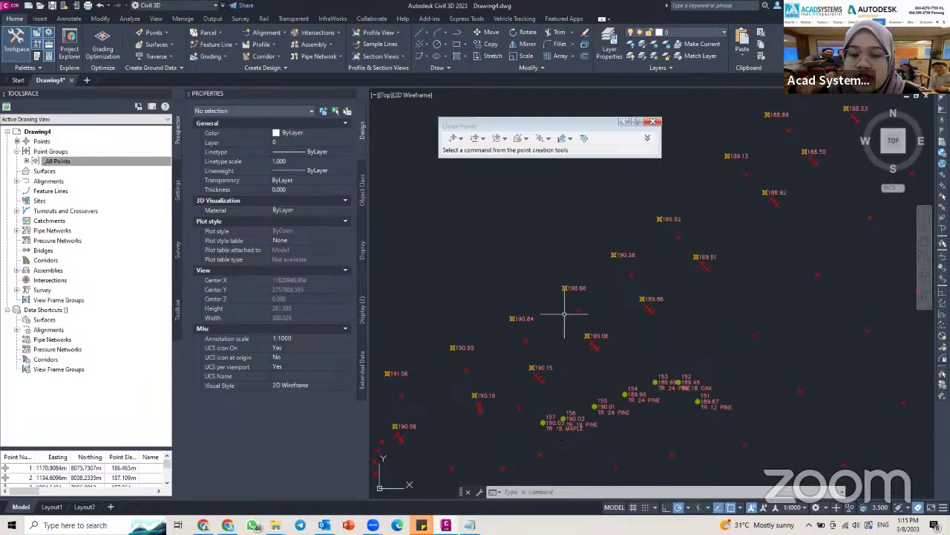
Close the Properties palette and review the restyled EP points within the overall point cloud
{"action": "scroll", "coordinate": [530, 334], "scroll_direction": "up", "scroll_amount": 5}
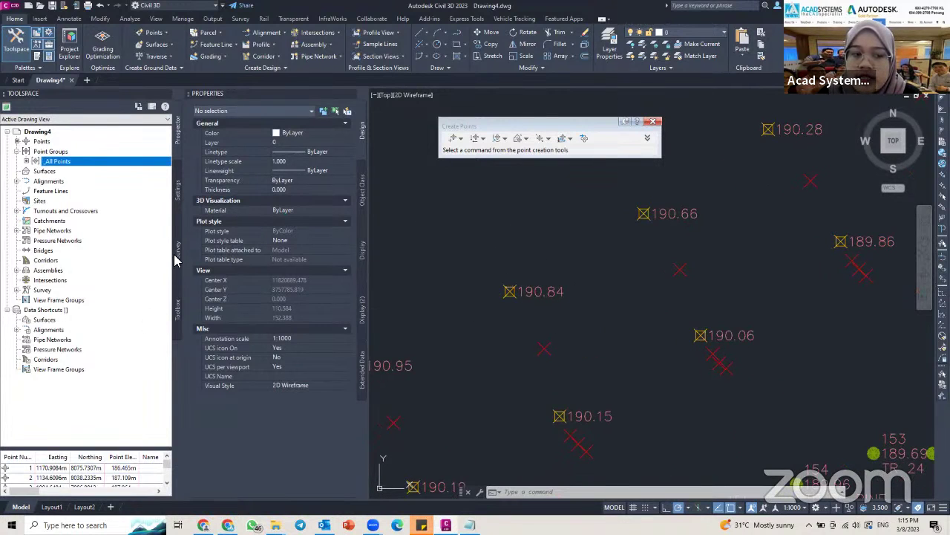
{"action": "scroll", "coordinate": [637, 286], "scroll_direction": "down", "scroll_amount": 10}
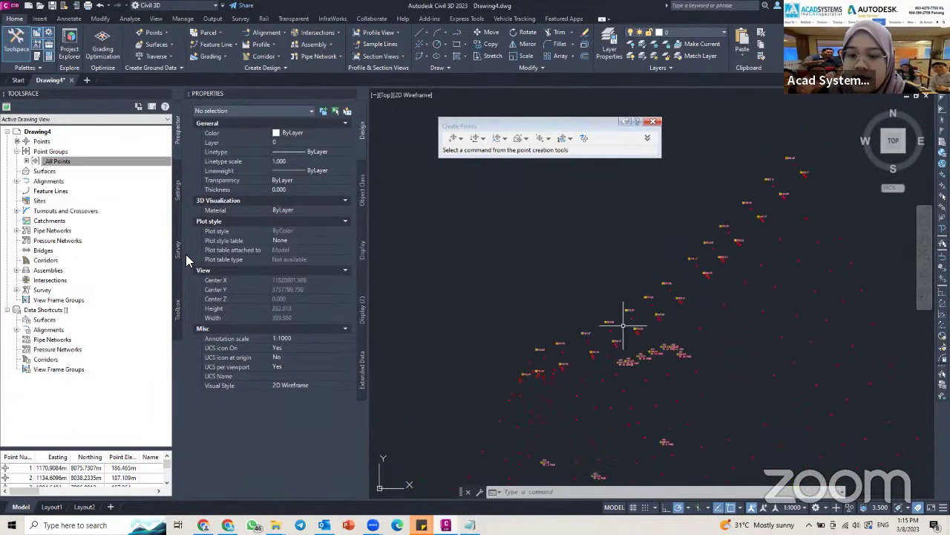
{"action": "middle_click_drag", "start_coordinate": [637, 286], "coordinate": [600, 253]}
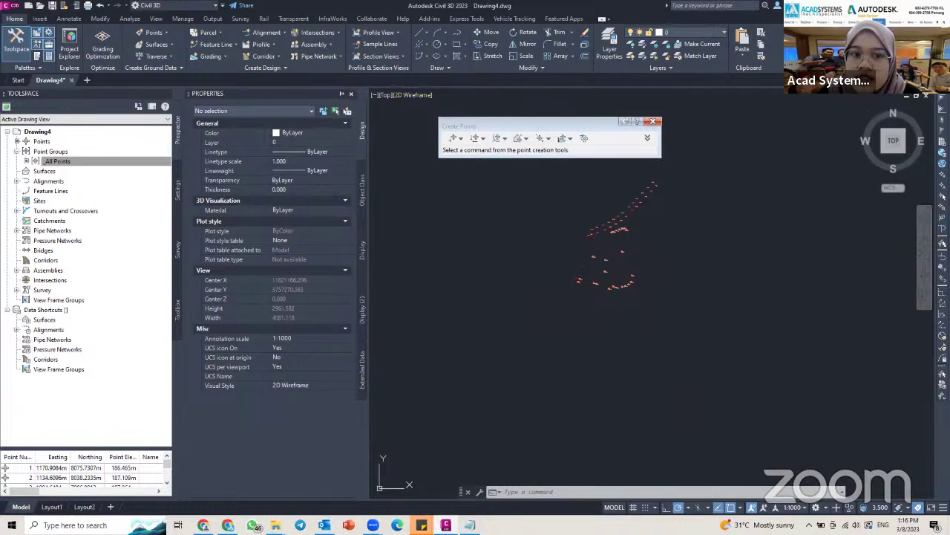
{"action": "left_click", "coordinate": [347, 94]}
{"action": "scroll", "coordinate": [553, 264], "scroll_direction": "up", "scroll_amount": 5}
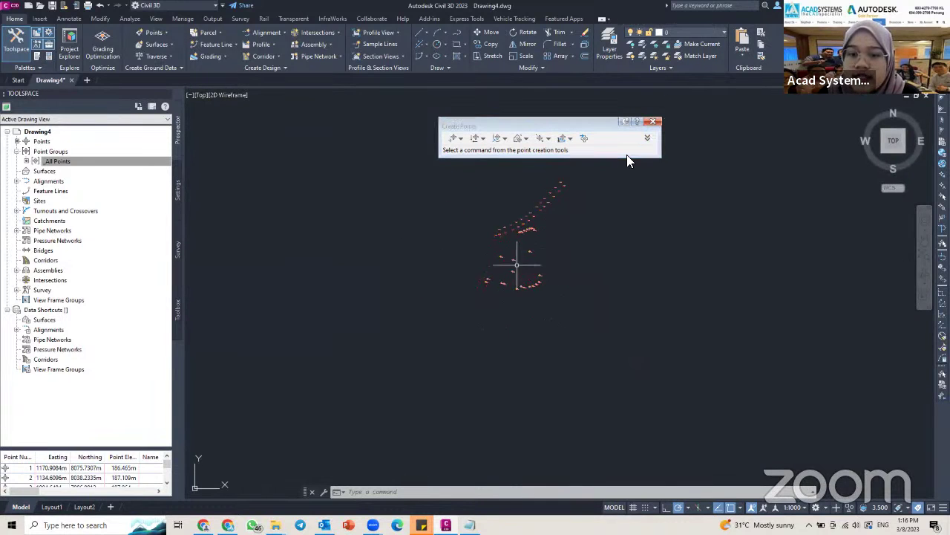
{"action": "scroll", "coordinate": [579, 264], "scroll_direction": "up", "scroll_amount": 1}
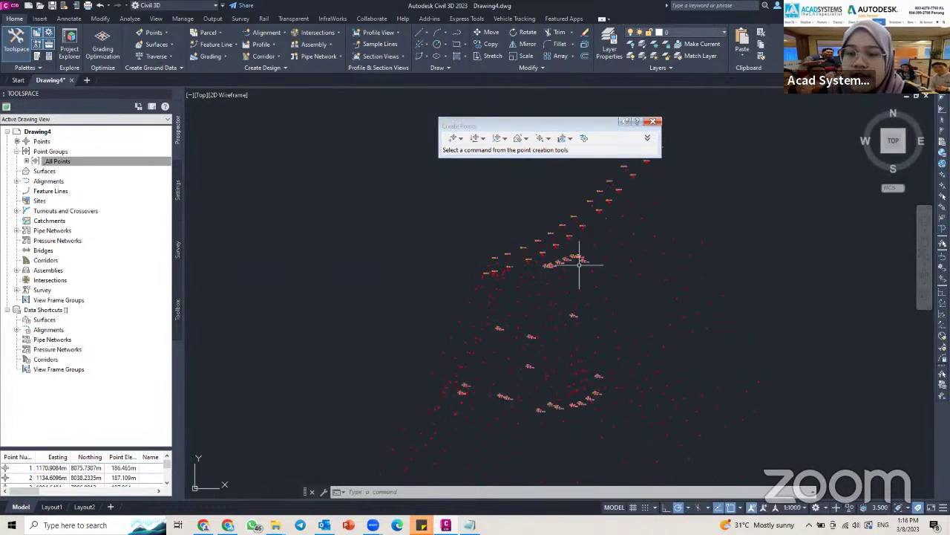